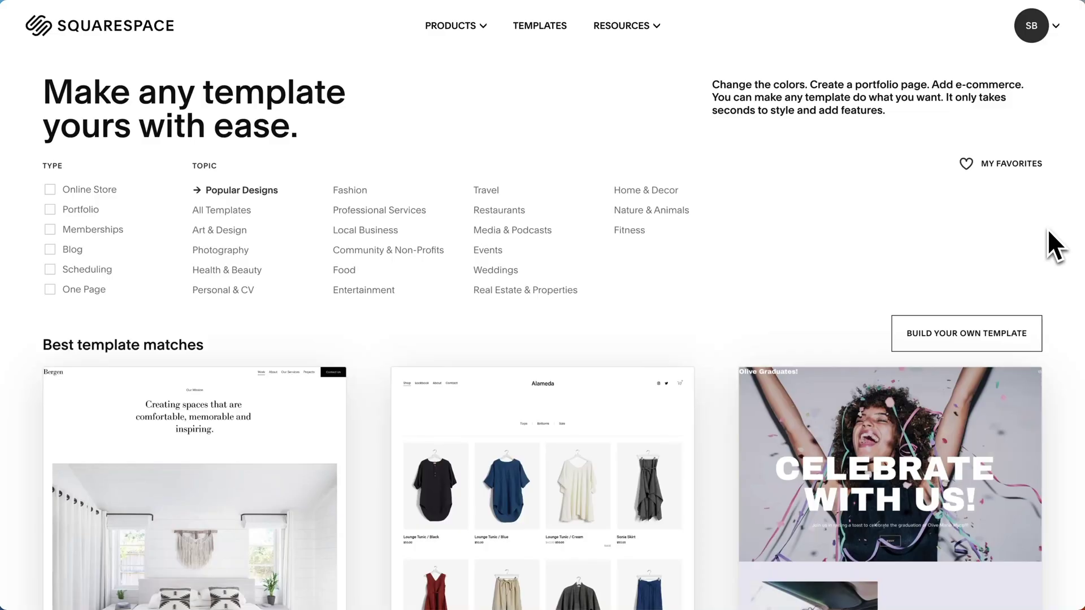
# - Start a new Squarespace site from the Bergen template
pyautogui.scroll(-5, 1047, 228)
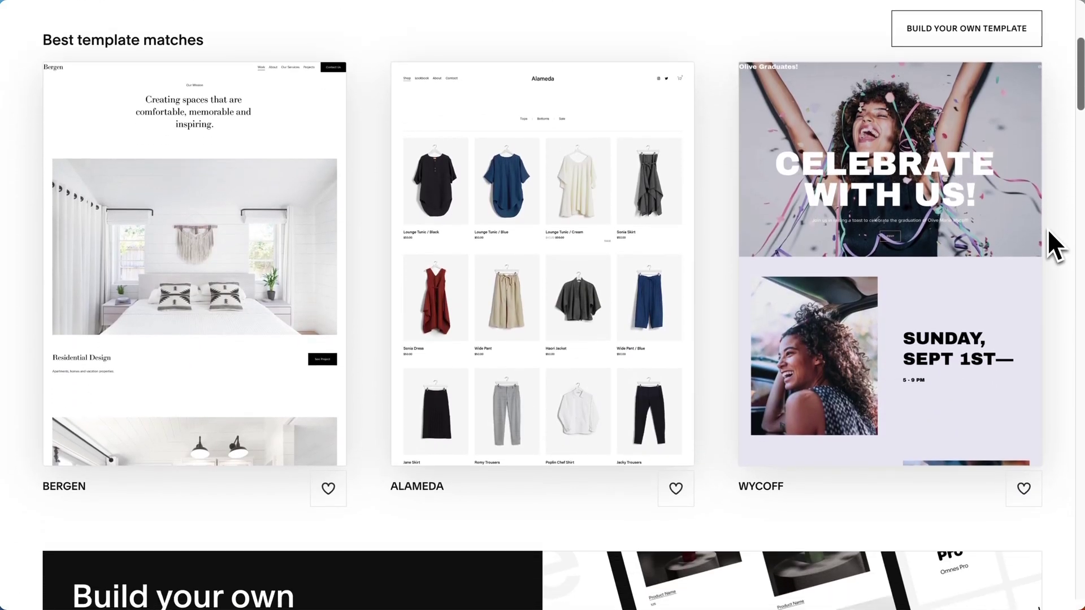
pyautogui.scroll(-15, 1047, 229)
pyautogui.scroll(-15, 1047, 229)
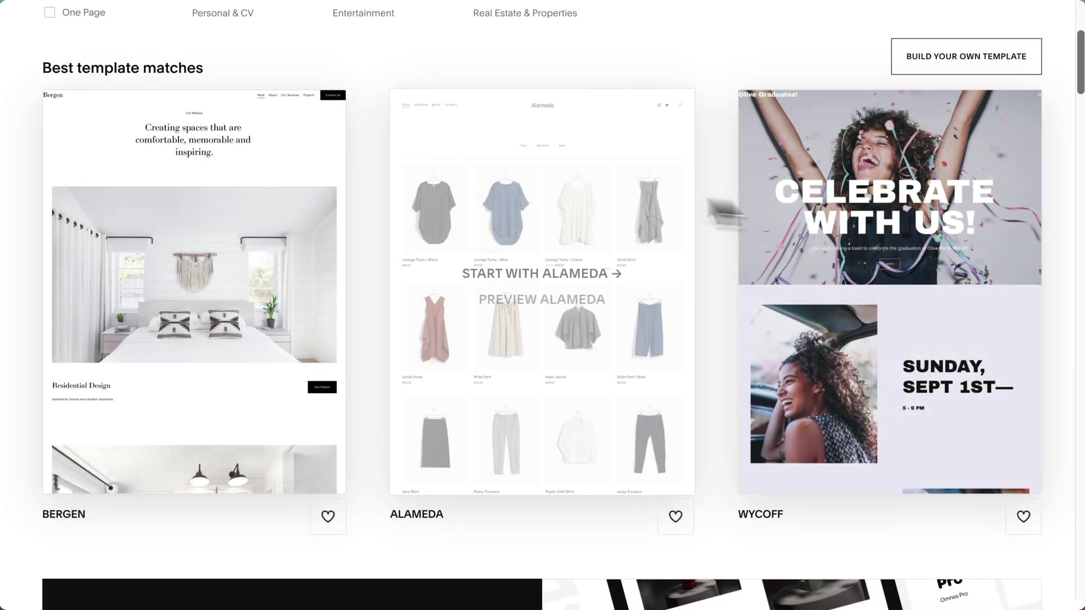
pyautogui.click(179, 273)
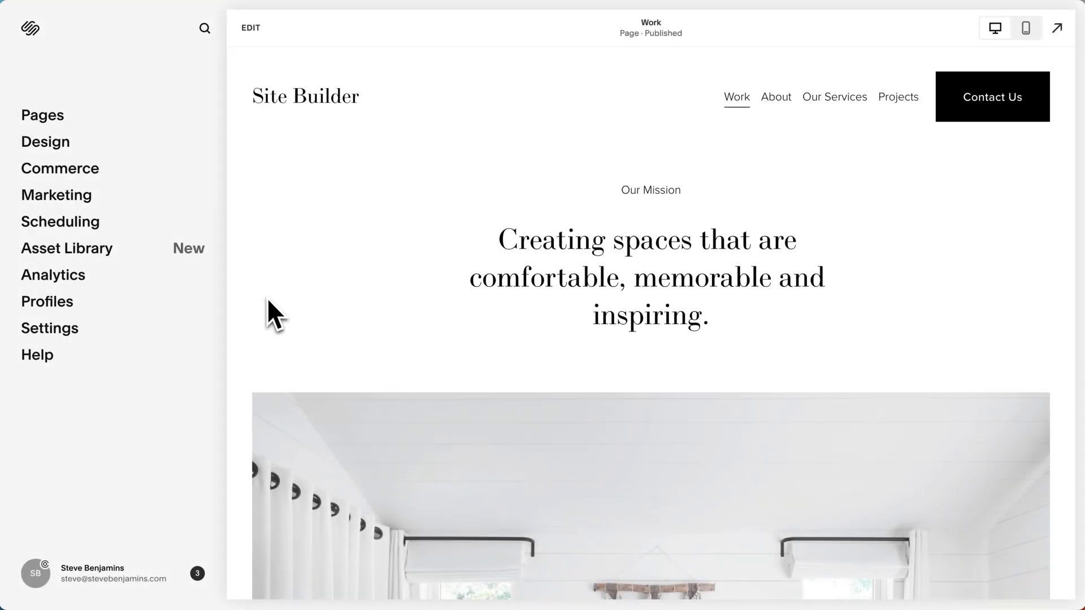
# - Try several preset palettes in Site Styles > Colors and apply the yellow-and-red one
pyautogui.click(45, 141)
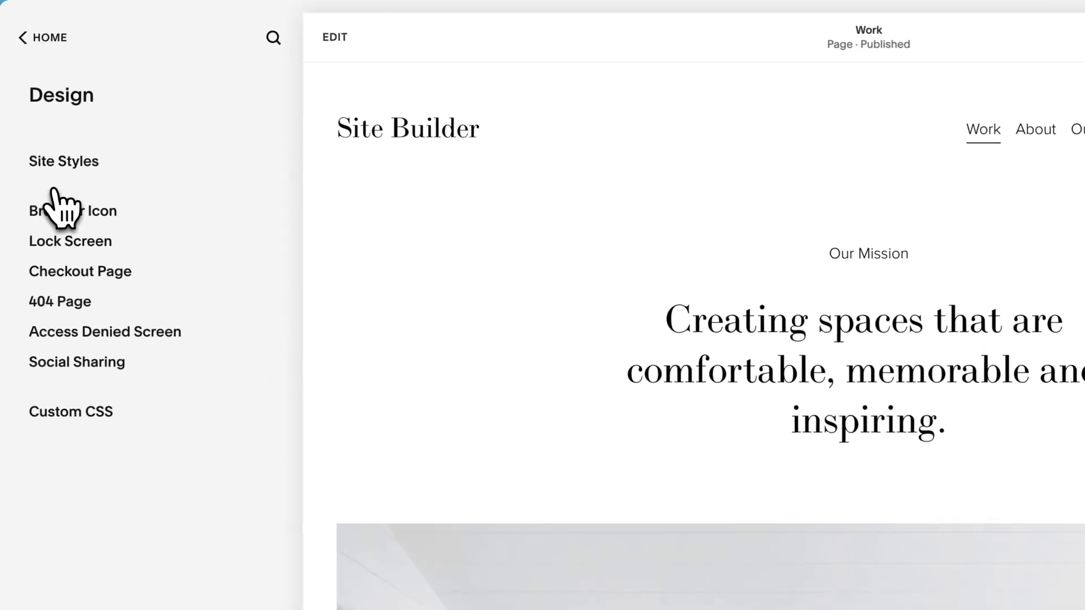
pyautogui.click(55, 166)
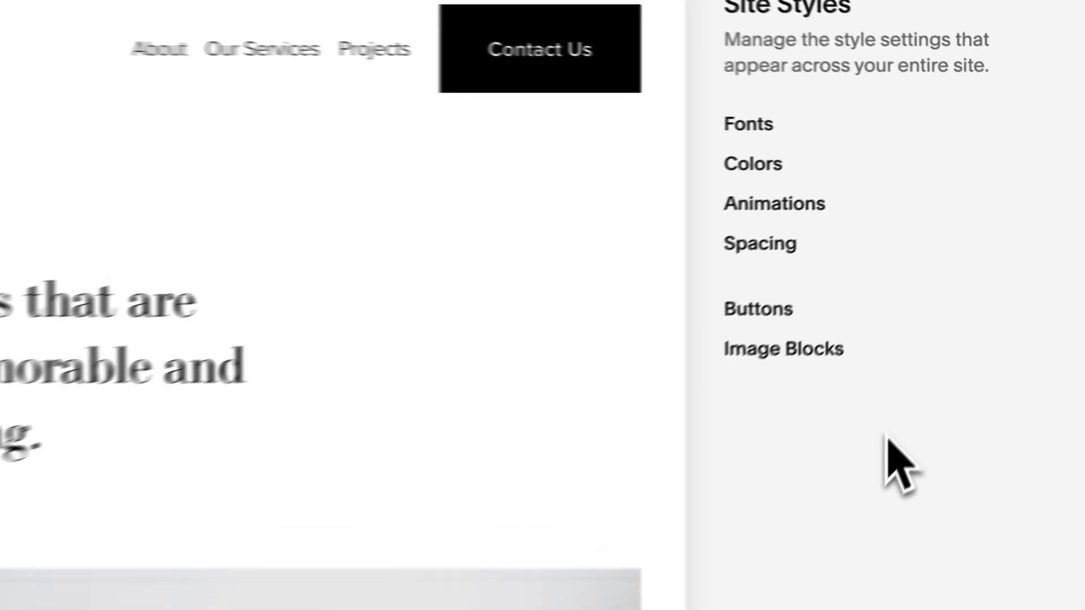
pyautogui.click(749, 165)
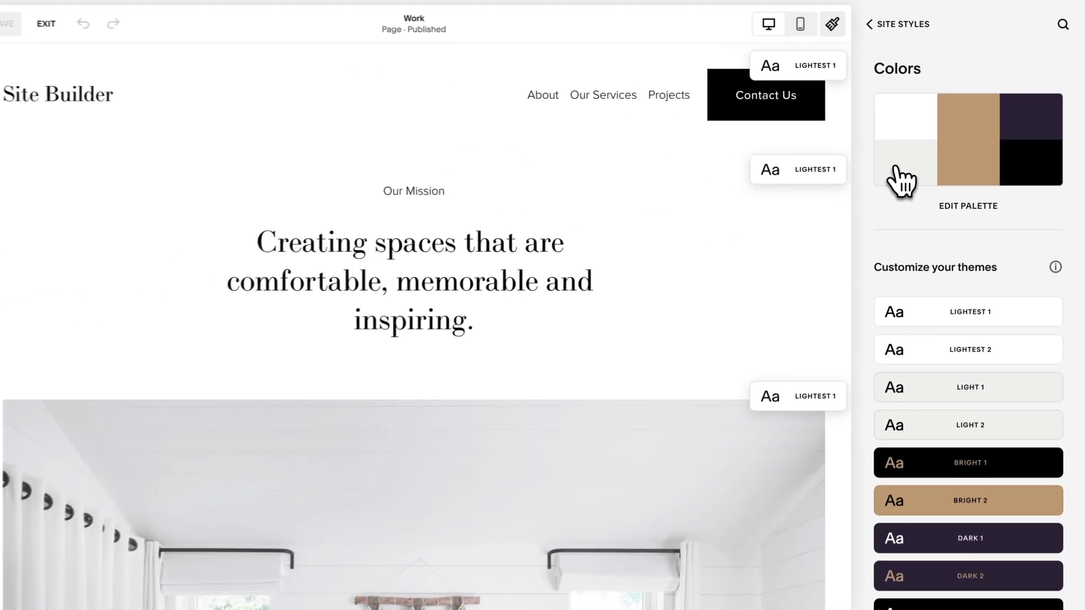
pyautogui.click(968, 206)
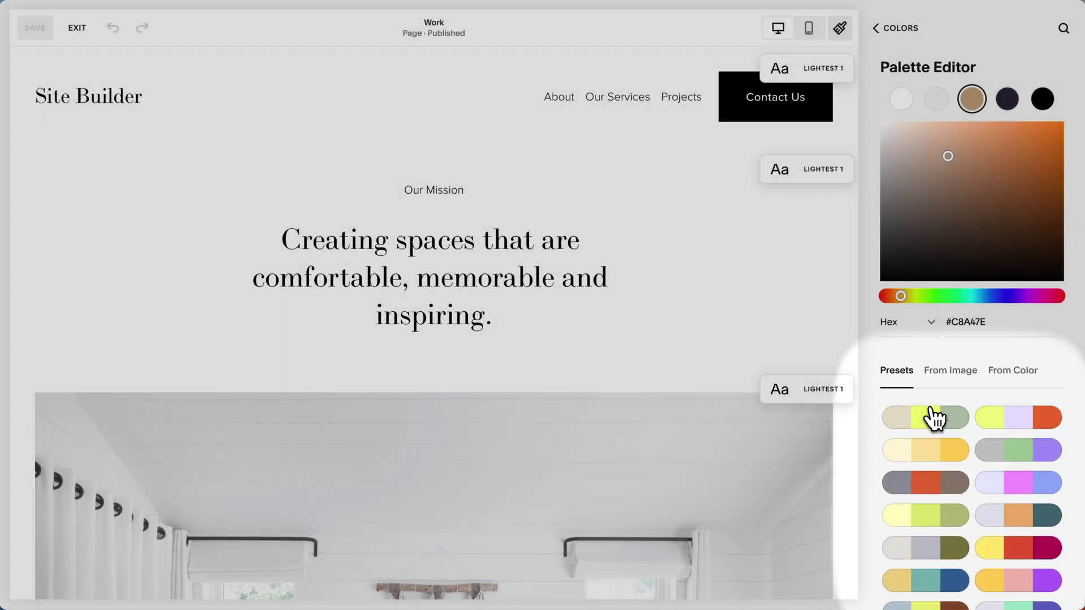
pyautogui.click(1008, 418)
pyautogui.click(1017, 451)
pyautogui.click(1011, 483)
pyautogui.click(1023, 549)
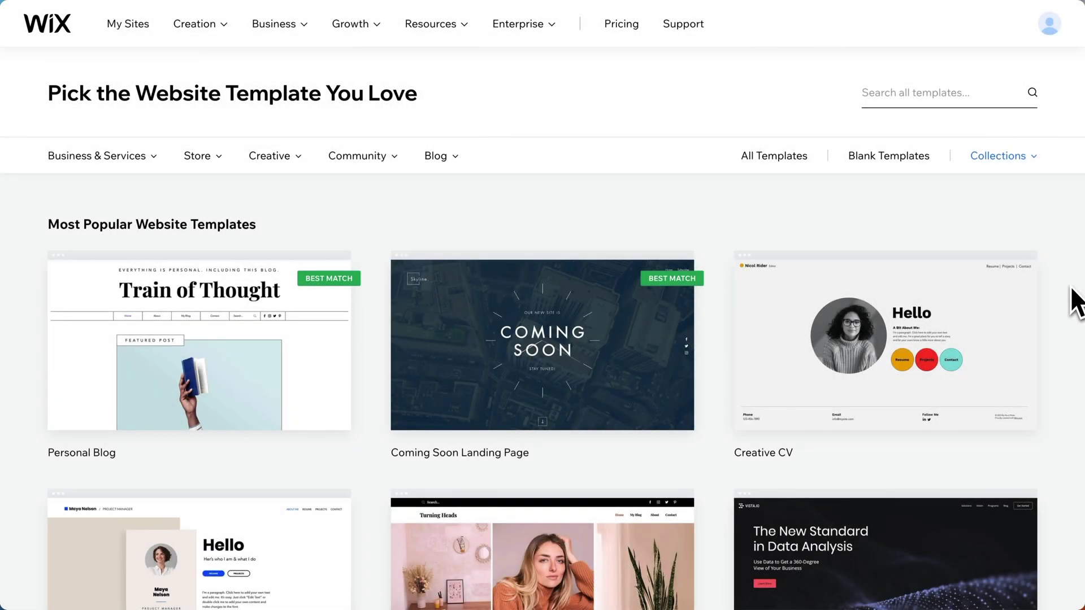
# - Open the Coaching Professional template in the Wix editor
pyautogui.scroll(-10, 1077, 302)
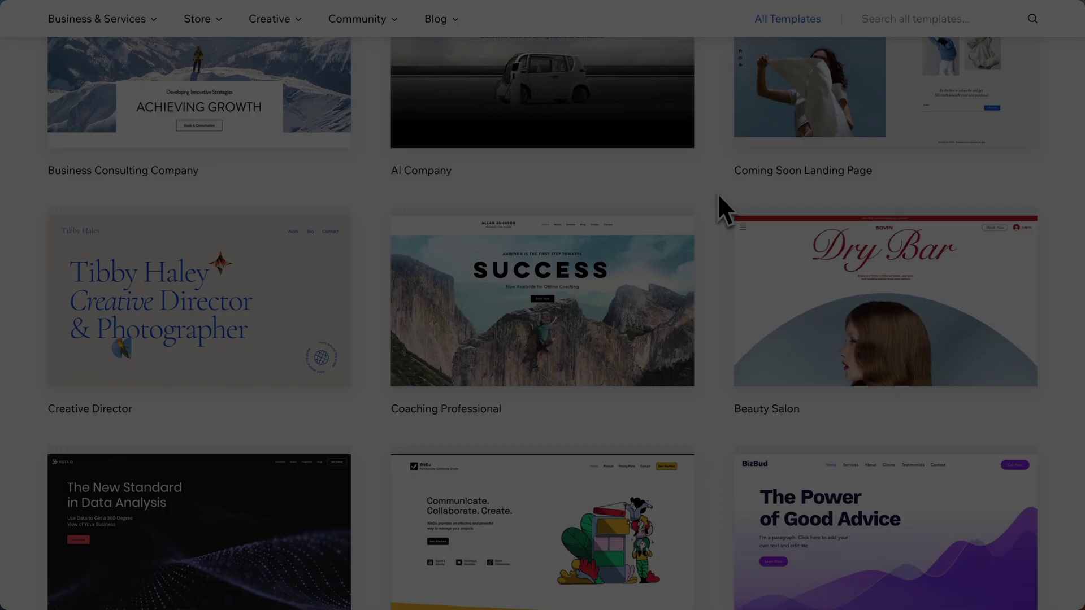
pyautogui.moveTo(659, 230)
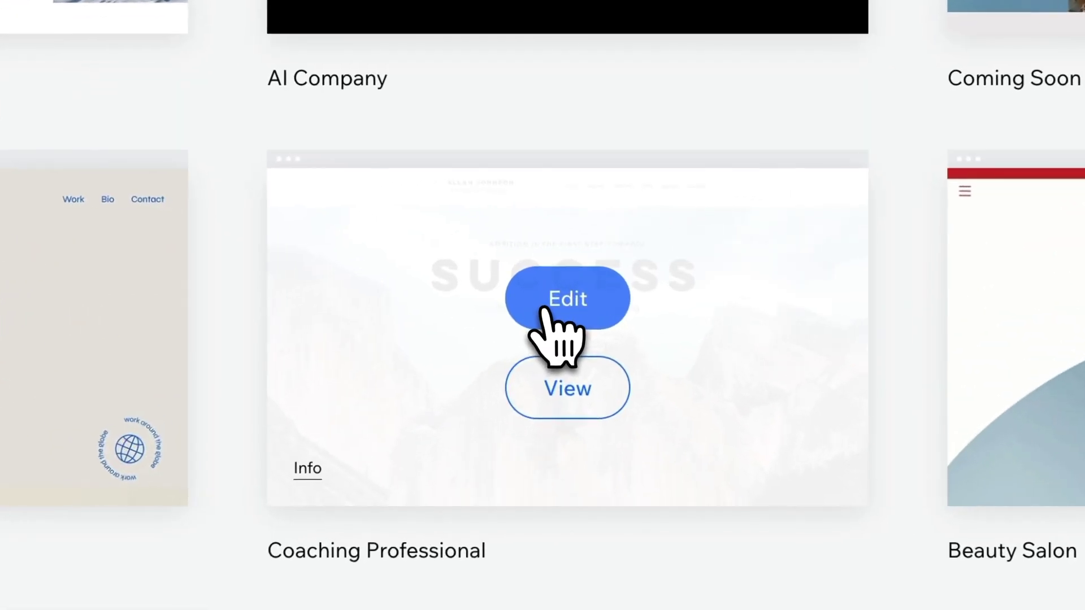
pyautogui.click(531, 283)
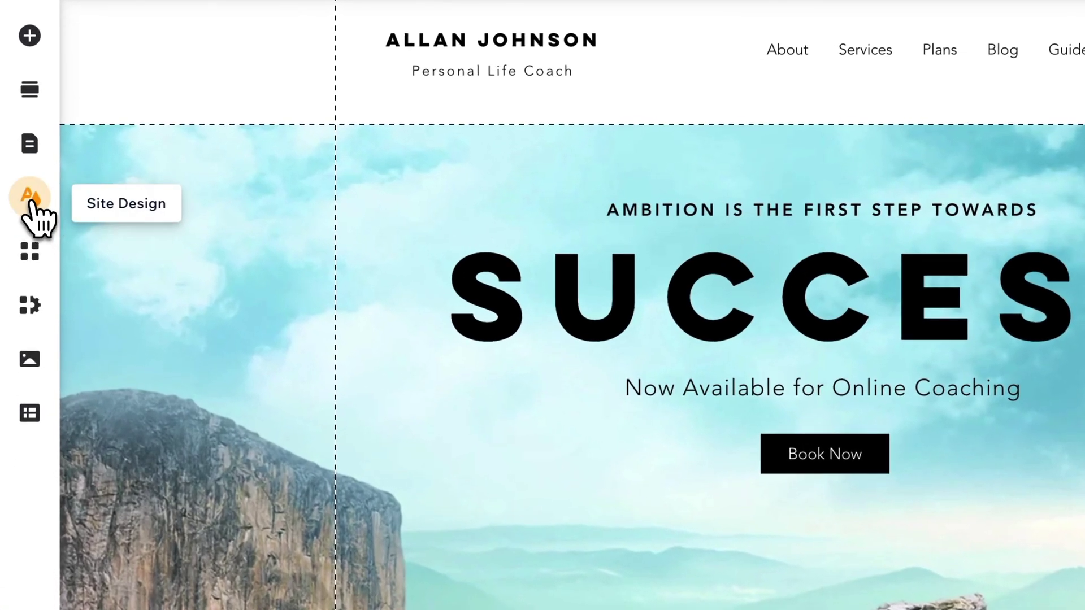
# - Try the Energetic, Retro vibrant, Dynamic and Technical themes, then apply Natural
pyautogui.click(30, 197)
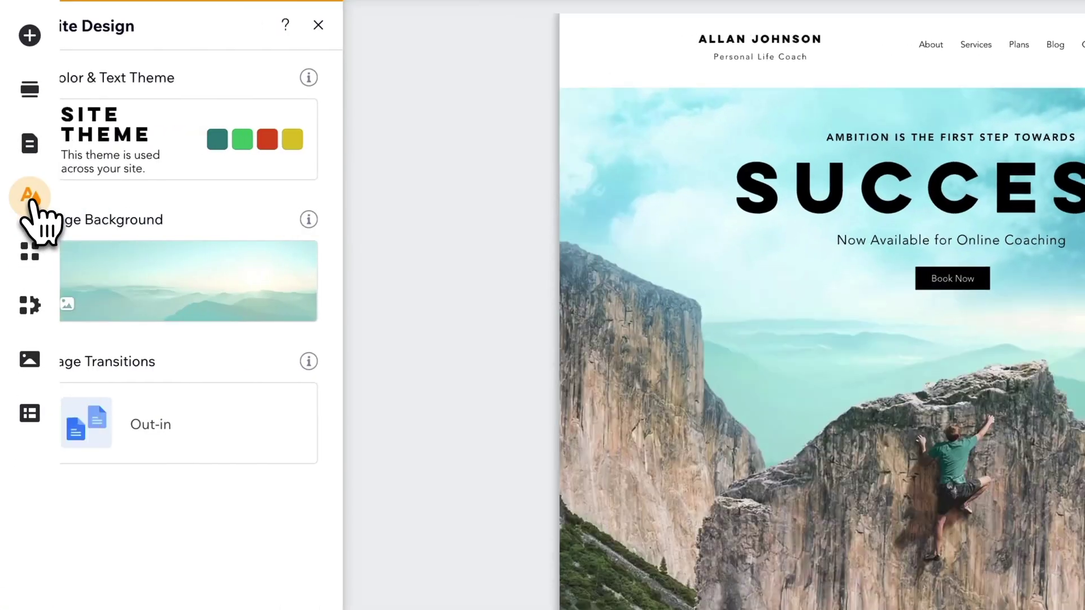
pyautogui.moveTo(169, 154)
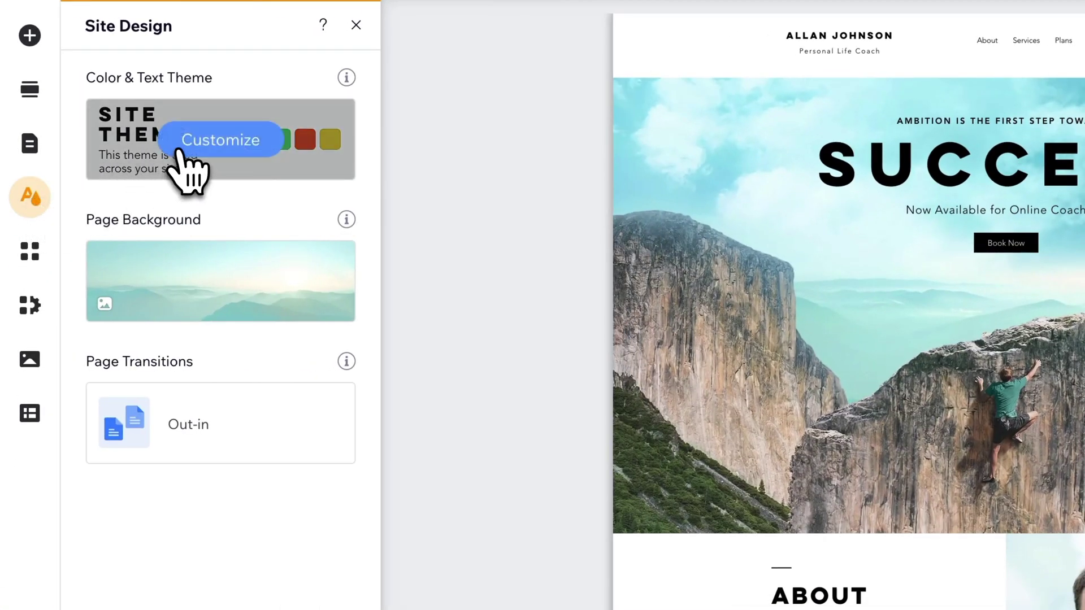
pyautogui.click(186, 144)
pyautogui.click(109, 240)
pyautogui.click(127, 322)
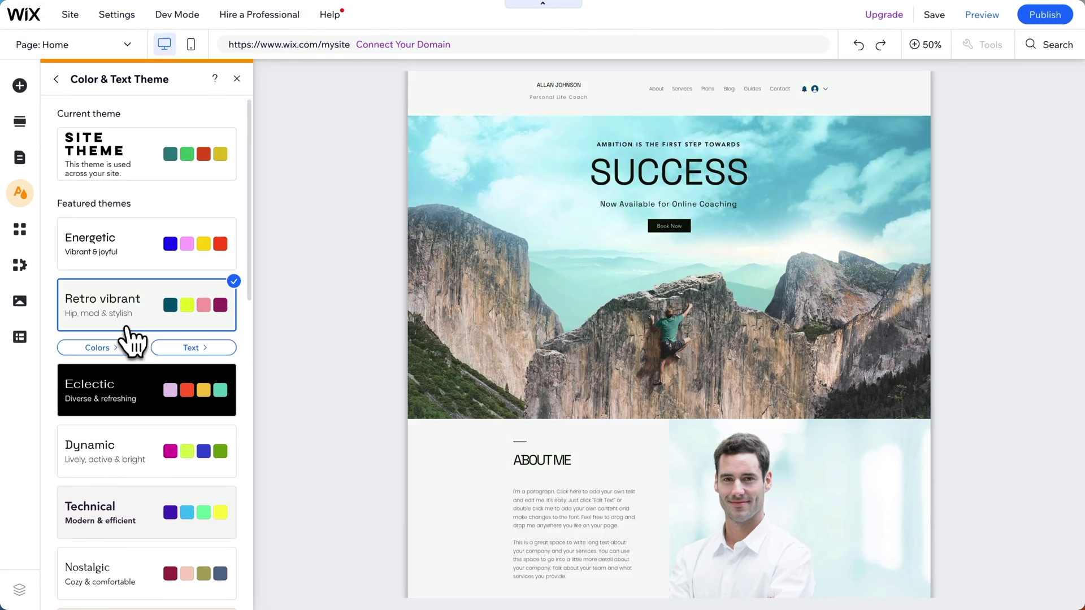
pyautogui.scroll(-2, 133, 362)
pyautogui.click(131, 367)
pyautogui.click(128, 416)
pyautogui.scroll(-2, 125, 435)
pyautogui.click(121, 456)
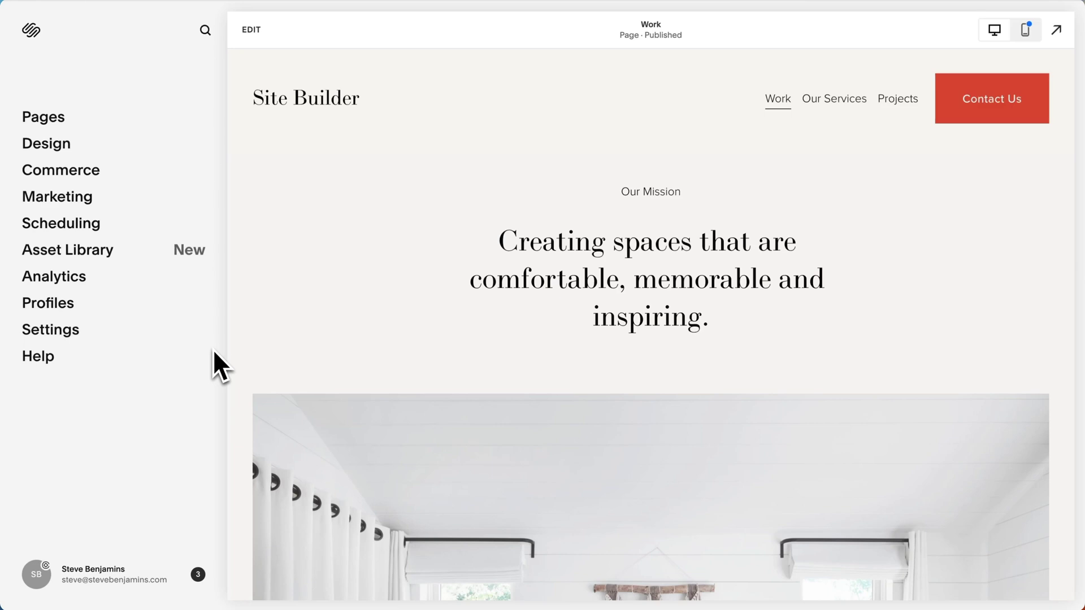
# - Create a blank page named About in Main Navigation and start editing it
pyautogui.click(64, 127)
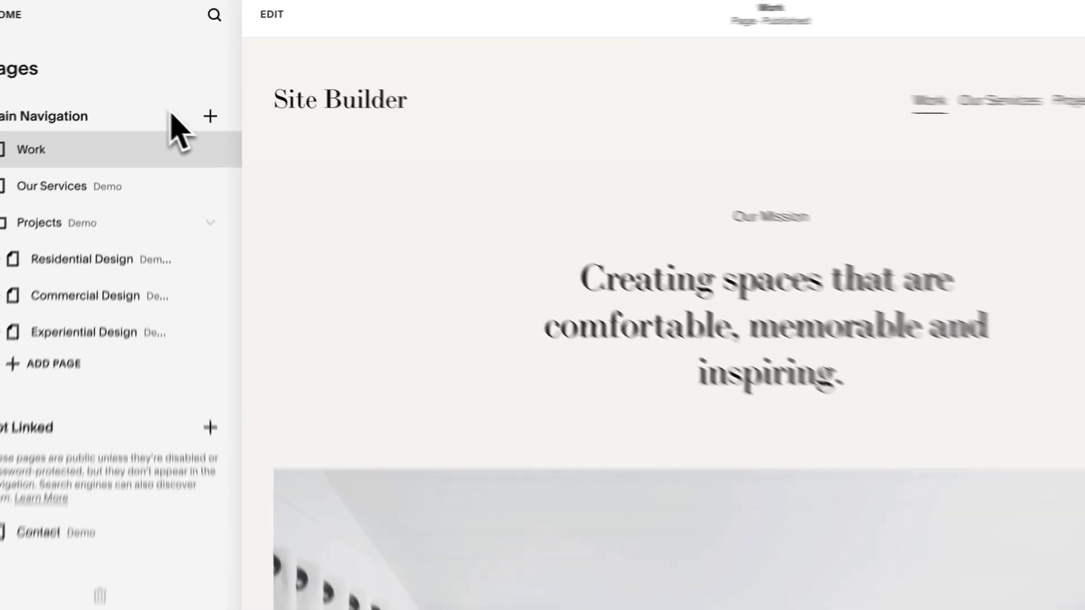
pyautogui.click(201, 109)
pyautogui.click(281, 161)
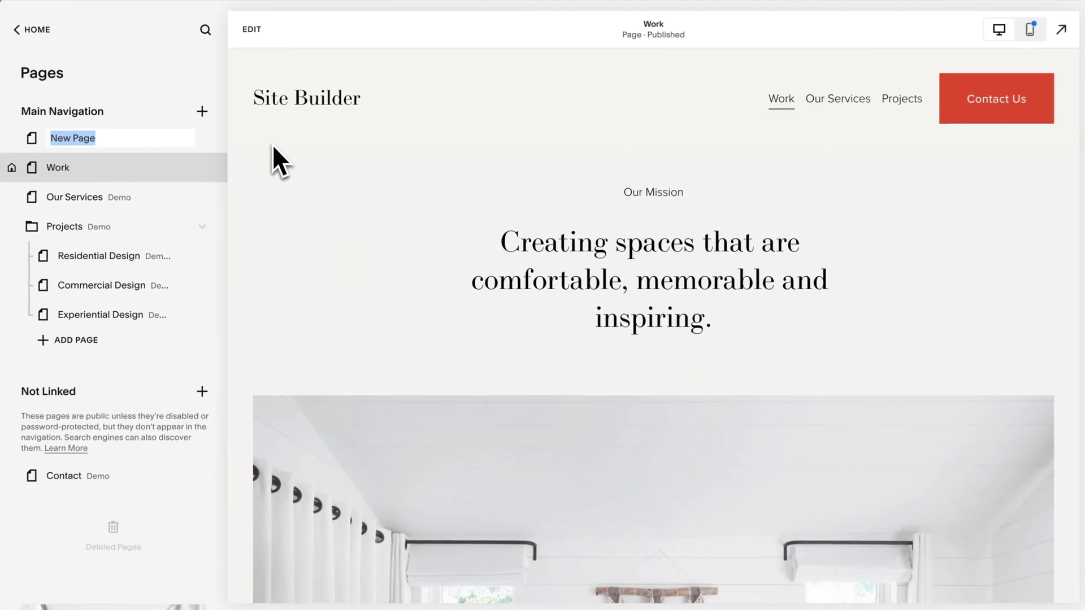
pyautogui.write('About')
pyautogui.press('Return')
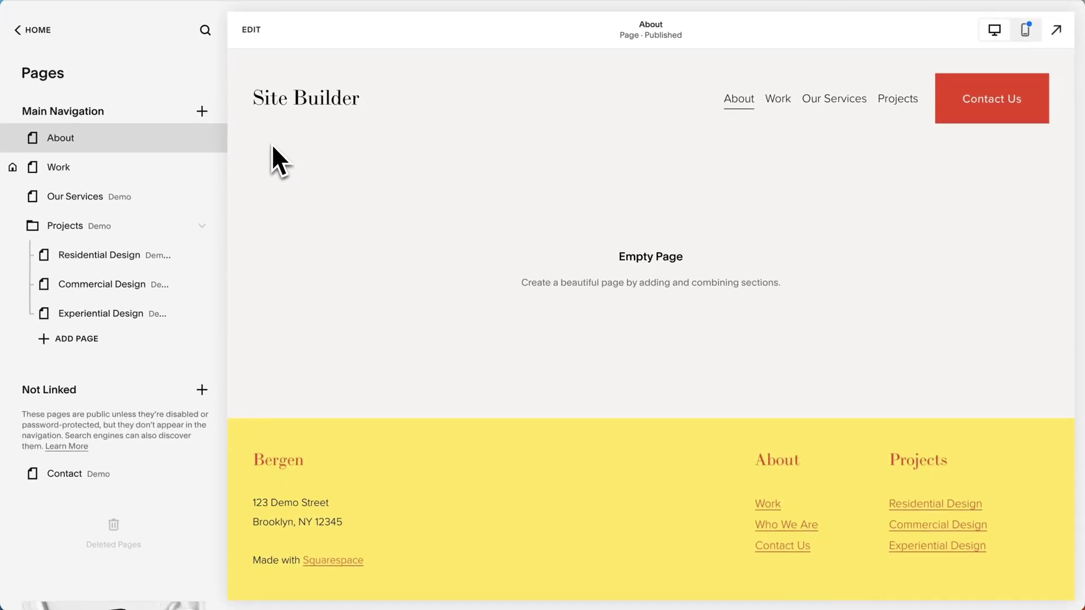
pyautogui.click(251, 30)
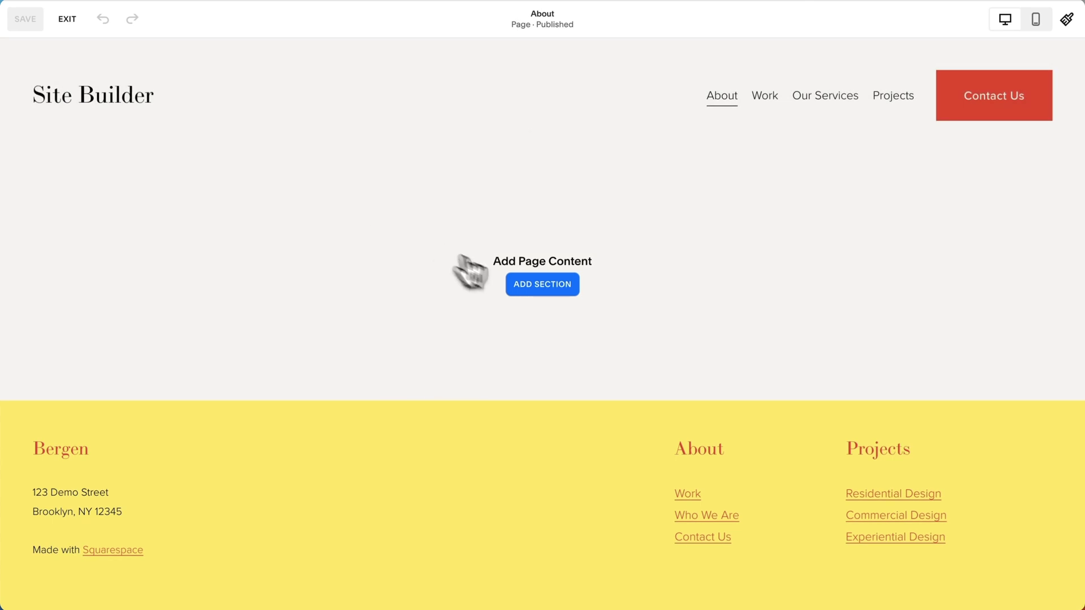
# - Add a blank section with an 'About Us' Heading 1 text block dragged to the centre
pyautogui.click(525, 286)
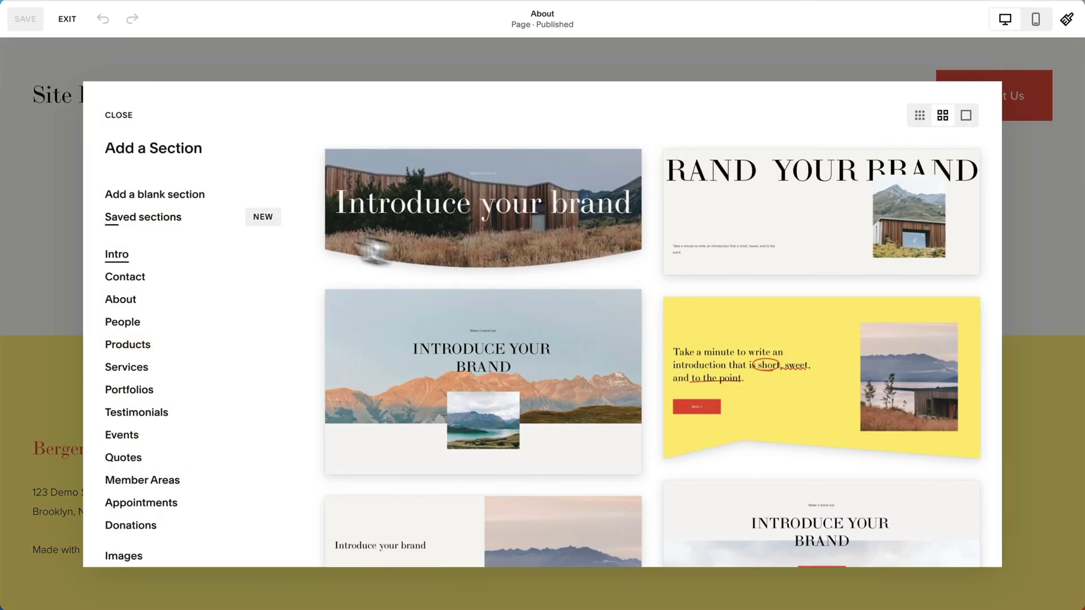
pyautogui.click(180, 197)
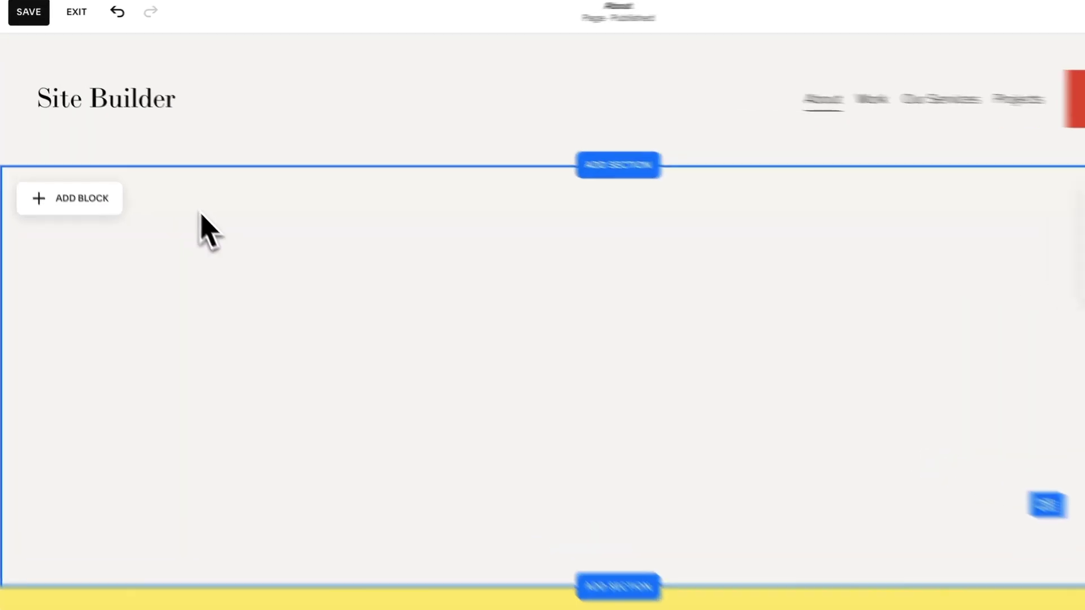
pyautogui.click(142, 235)
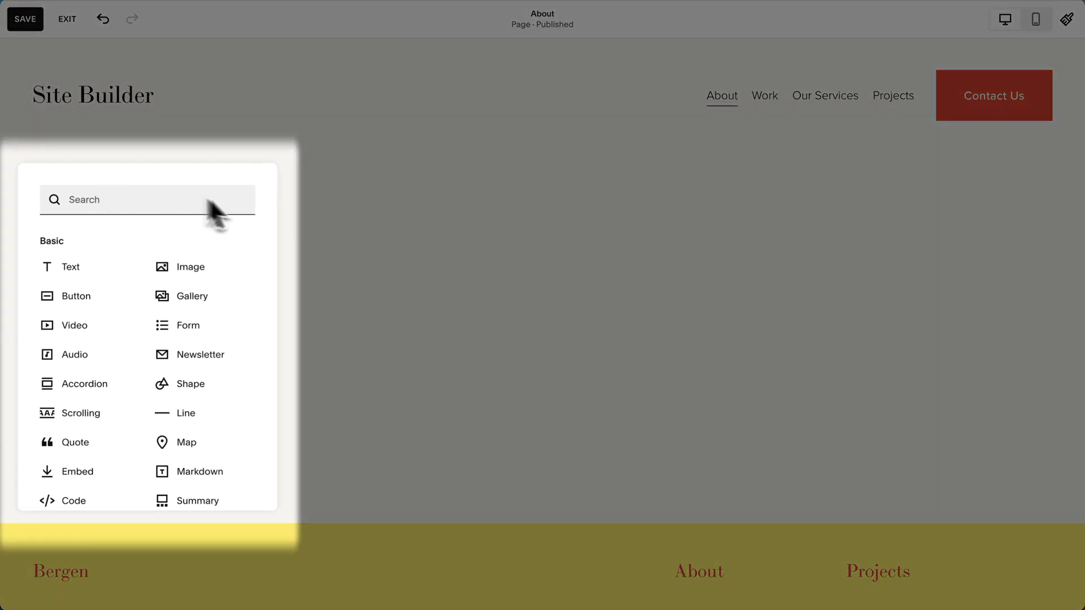
pyautogui.scroll(-8, 267, 275)
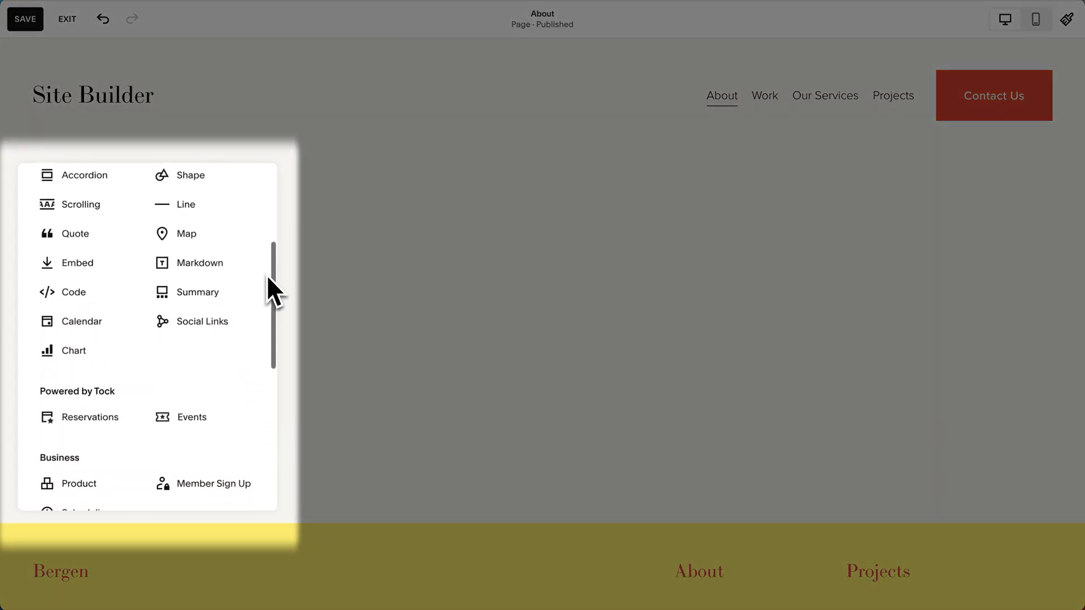
pyautogui.scroll(-3, 267, 274)
pyautogui.scroll(10, 267, 275)
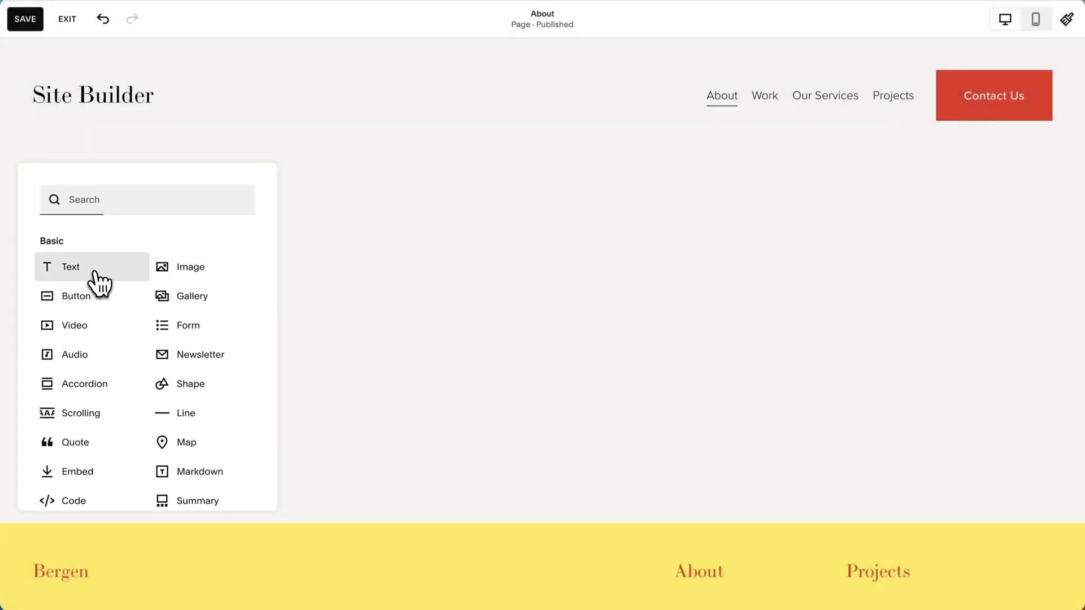
pyautogui.click(99, 283)
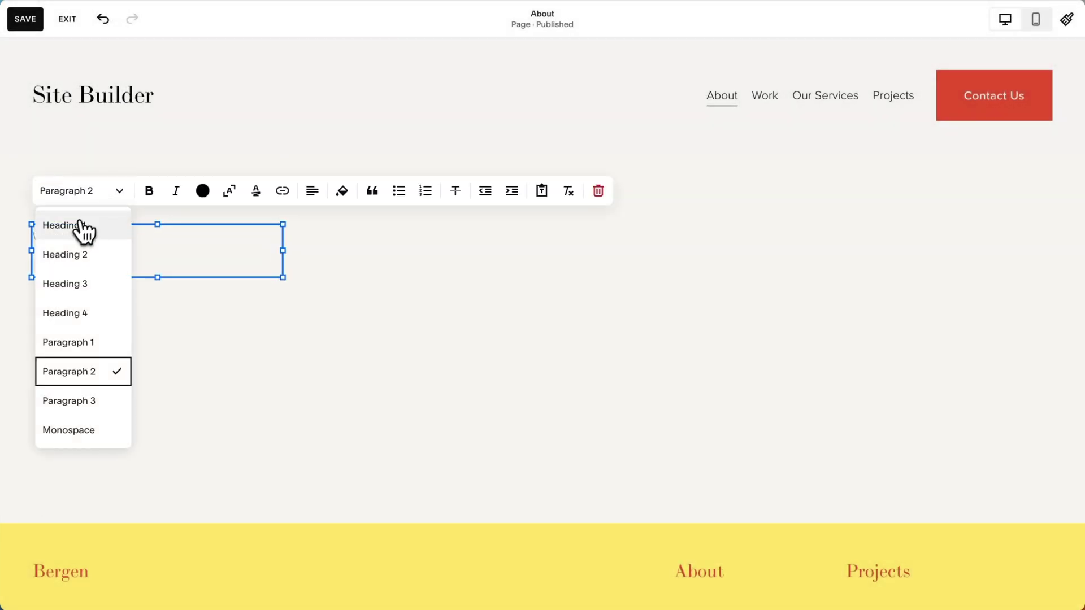
pyautogui.click(79, 224)
pyautogui.moveTo(312, 199)
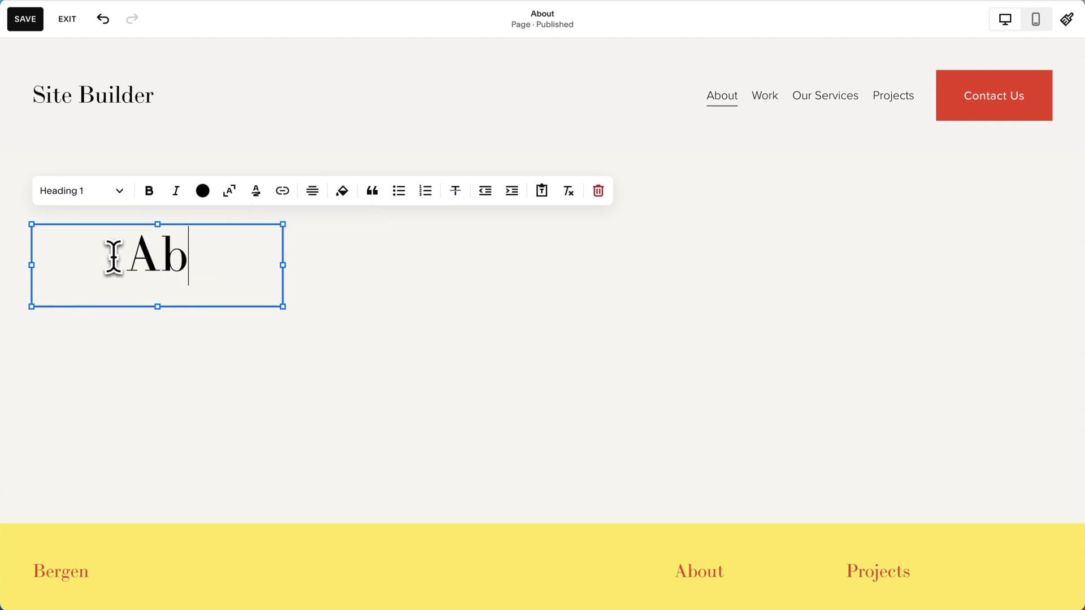
pyautogui.click(380, 296)
pyautogui.moveTo(179, 259); pyautogui.dragTo(526, 269)
# - Add a text block with the pasted bio, centred beneath the About Us heading
pyautogui.click(469, 361)
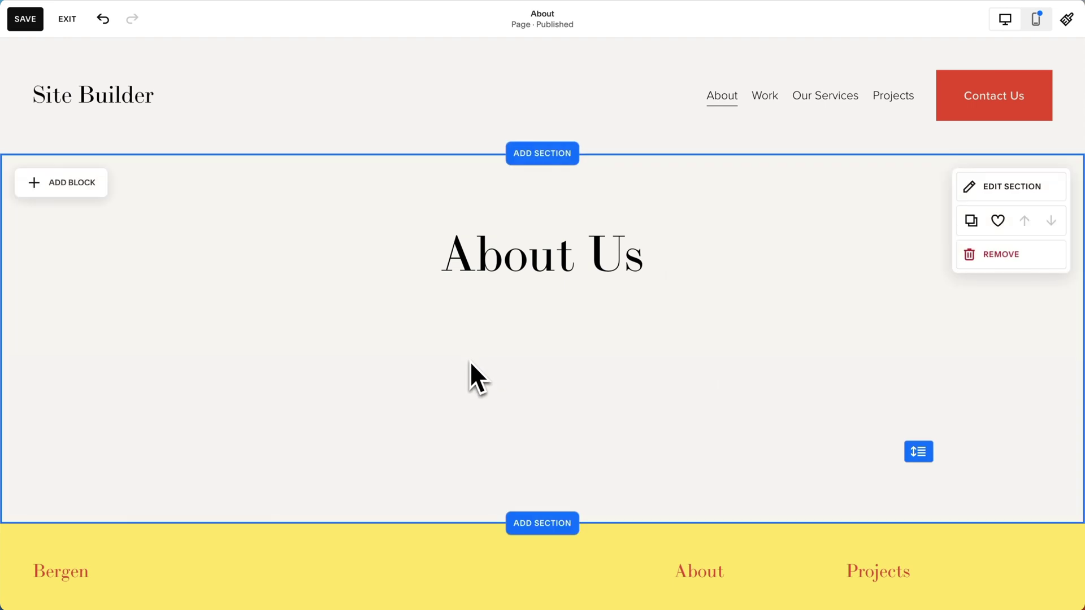
pyautogui.click(79, 208)
pyautogui.click(72, 281)
pyautogui.click(68, 242)
pyautogui.write('I’ve built websites for the last 20 years— since I was 10 years old! My websites have been featured in Wired, The Next Web, Smashing Magazine, The Huffington Post and Forbes.  Today I’m the founder of Site Builder Report. I do all of the design and coding— and most of the writing. I also run lots of side projects— often using website builders. Including: Atlist, My First Cottage, The Happy Burlap, Steve Benjamins Music, BamBoo, The Humanities and Giftology. You can find me Twitter or listen to this interview to hear more about my work and music.')
pyautogui.moveTo(108, 252); pyautogui.dragTo(475, 341)
pyautogui.click(806, 320)
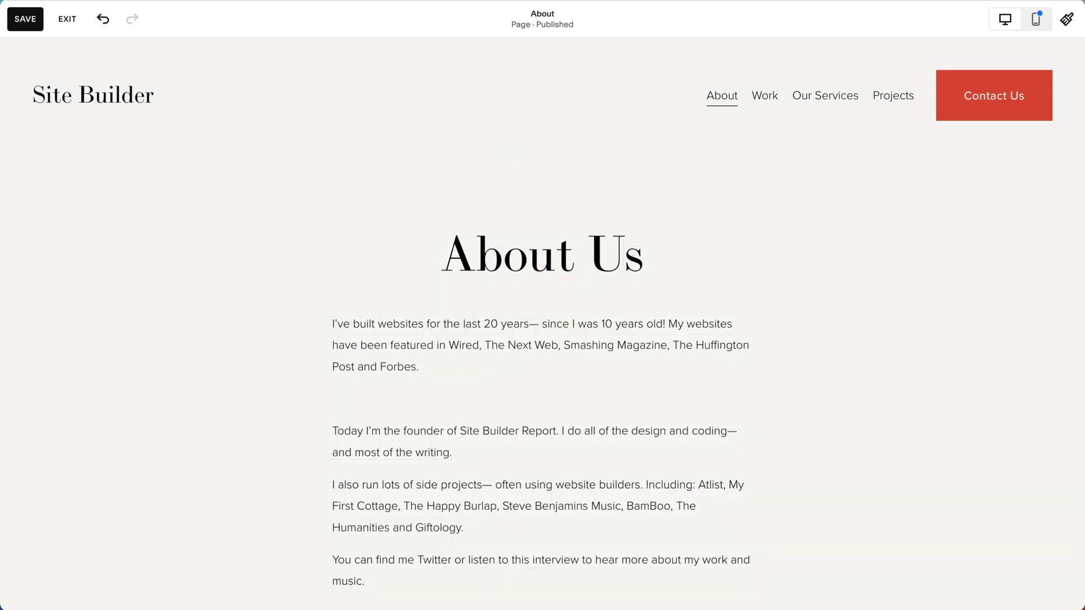
# - Make the section shorter in its format settings
pyautogui.moveTo(1035, 334)
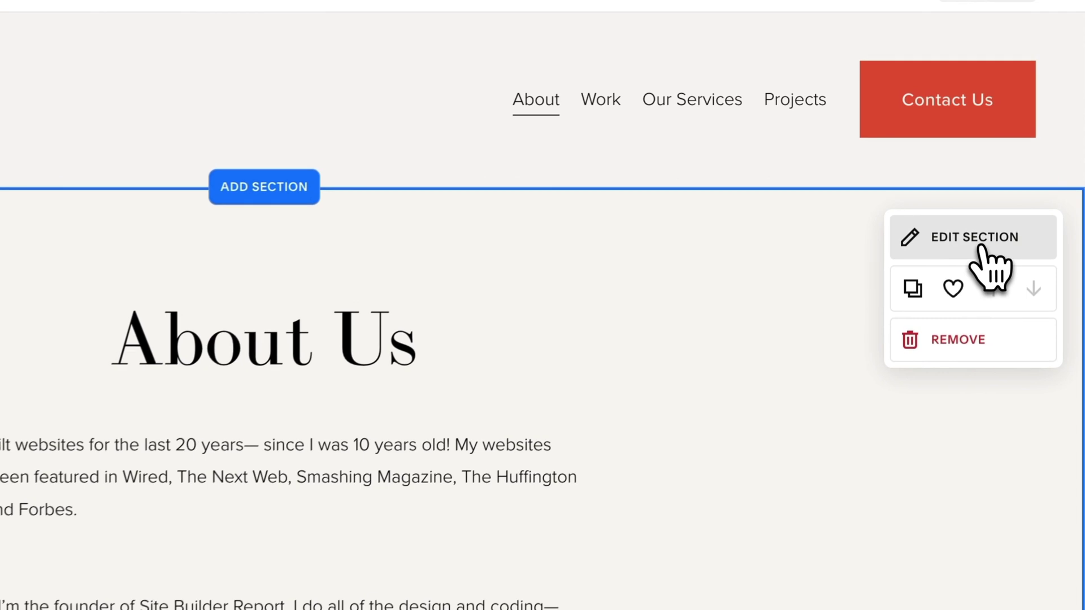
pyautogui.click(980, 250)
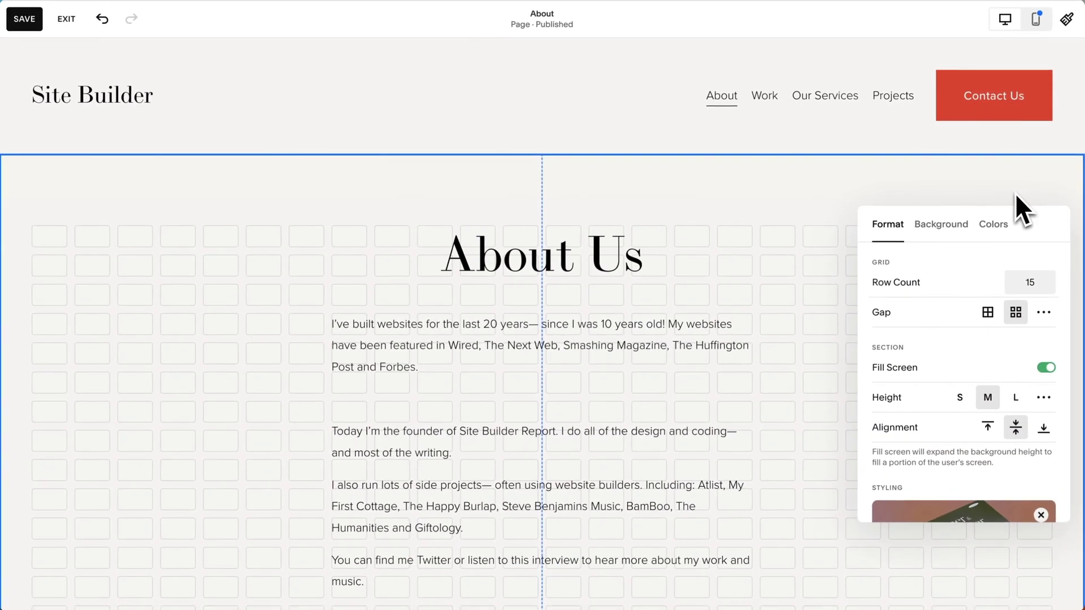
pyautogui.click(959, 397)
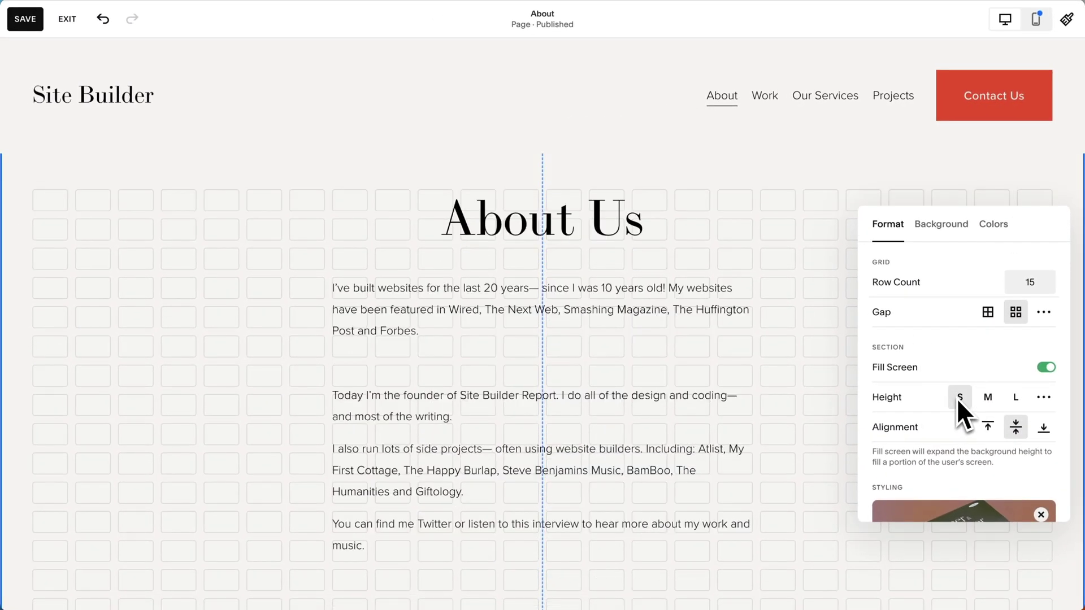
pyautogui.click(948, 194)
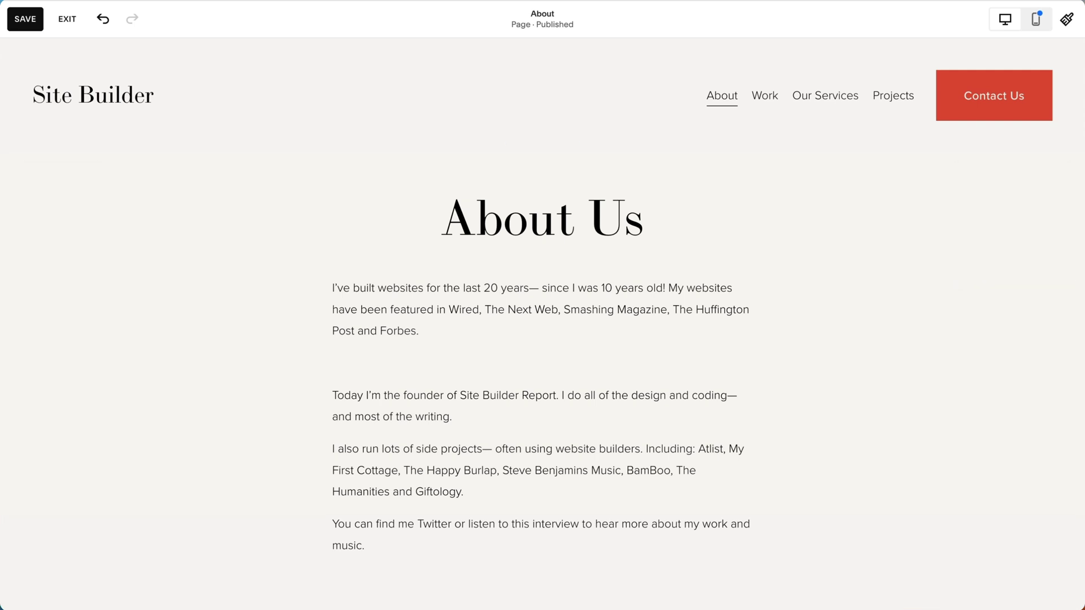
# - In mobile view, move the text block down one row
pyautogui.click(1037, 20)
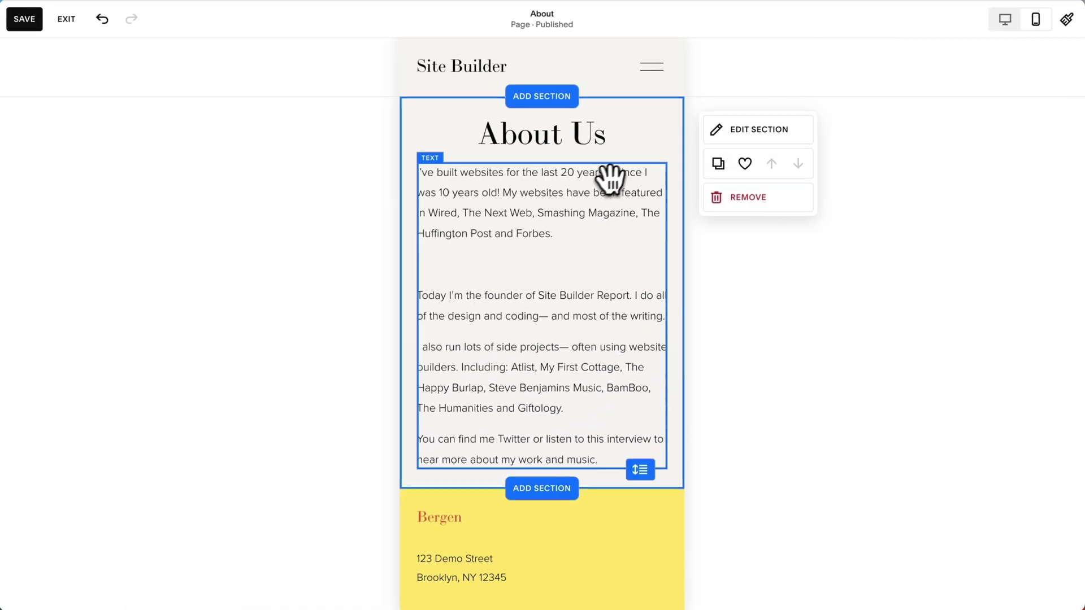
pyautogui.moveTo(211, 328); pyautogui.dragTo(190, 403)
pyautogui.click(762, 291)
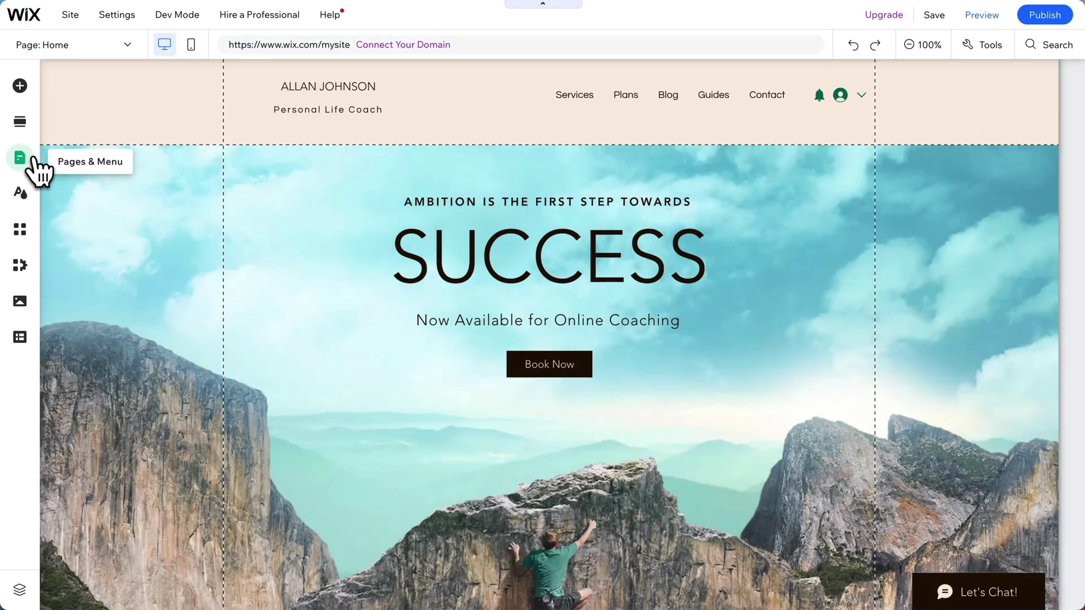
# - Add a blank Wix page named About and bring up the Add Elements panel
pyautogui.click(26, 158)
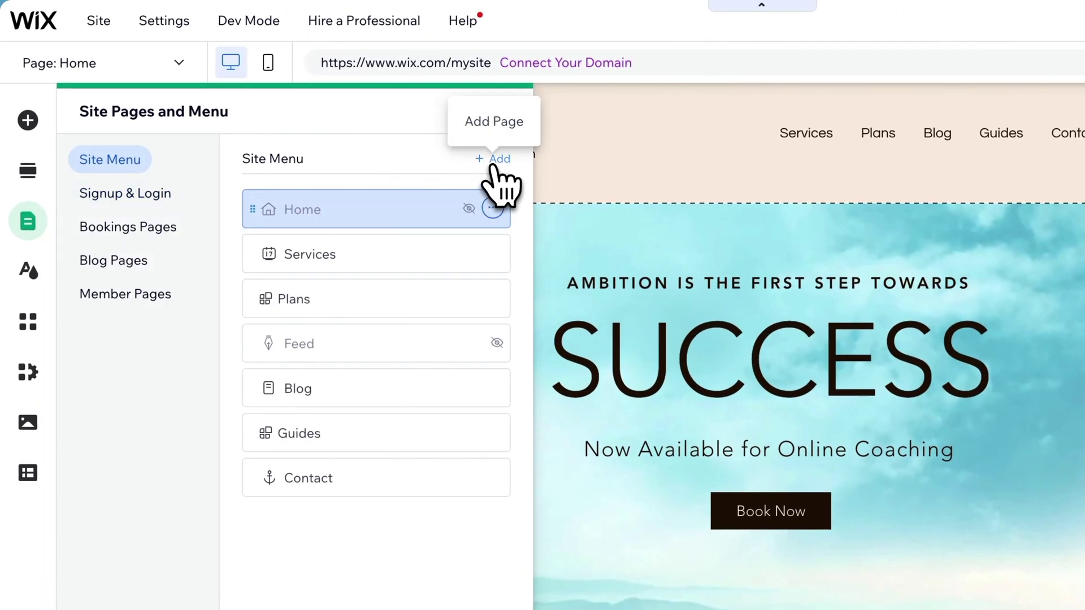
pyautogui.click(491, 164)
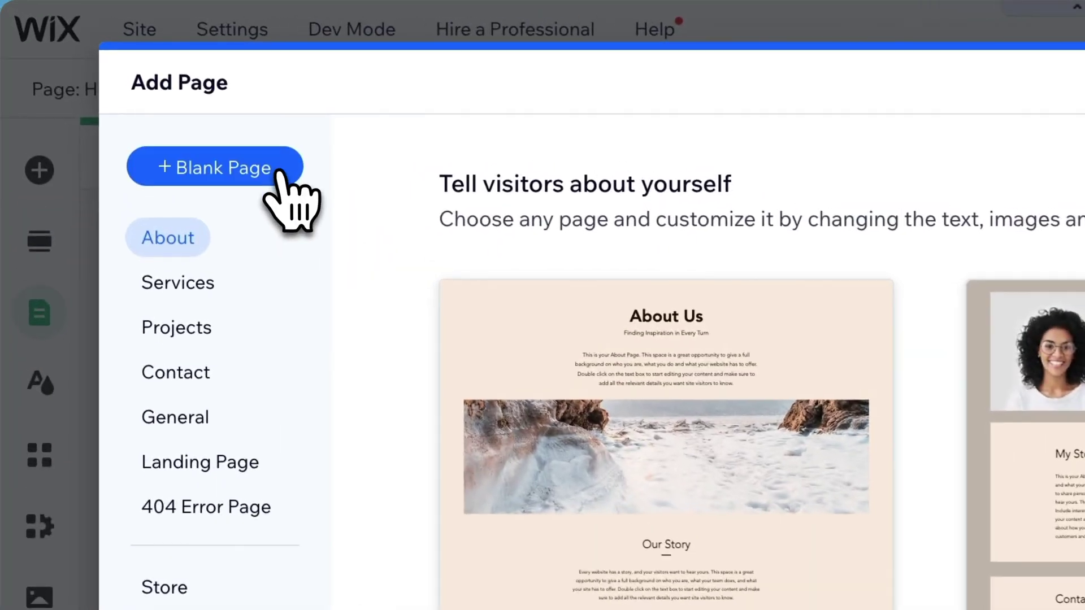
pyautogui.click(281, 180)
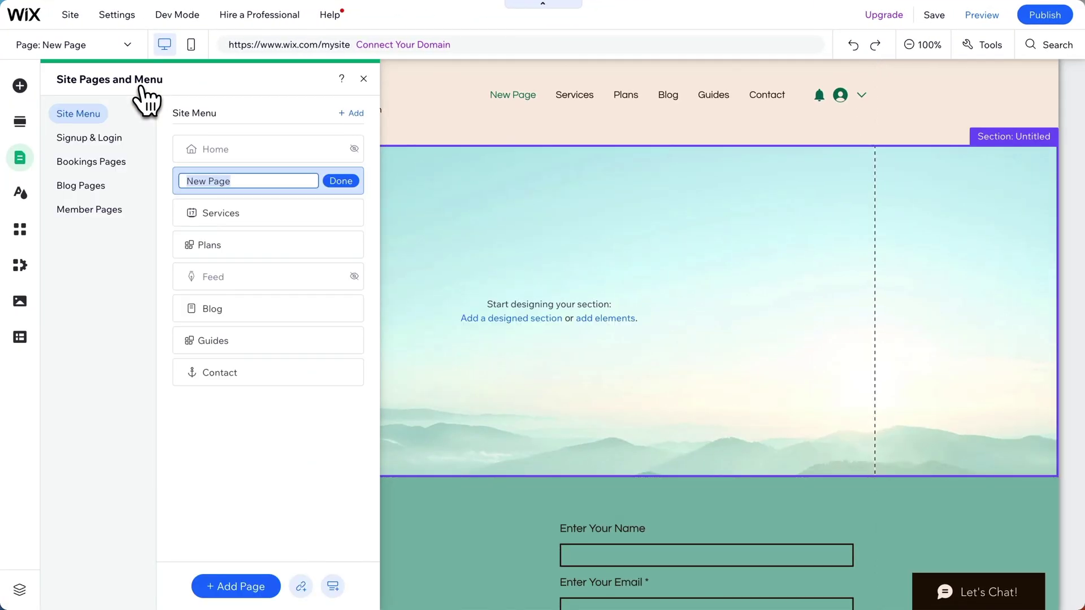
pyautogui.write('A')
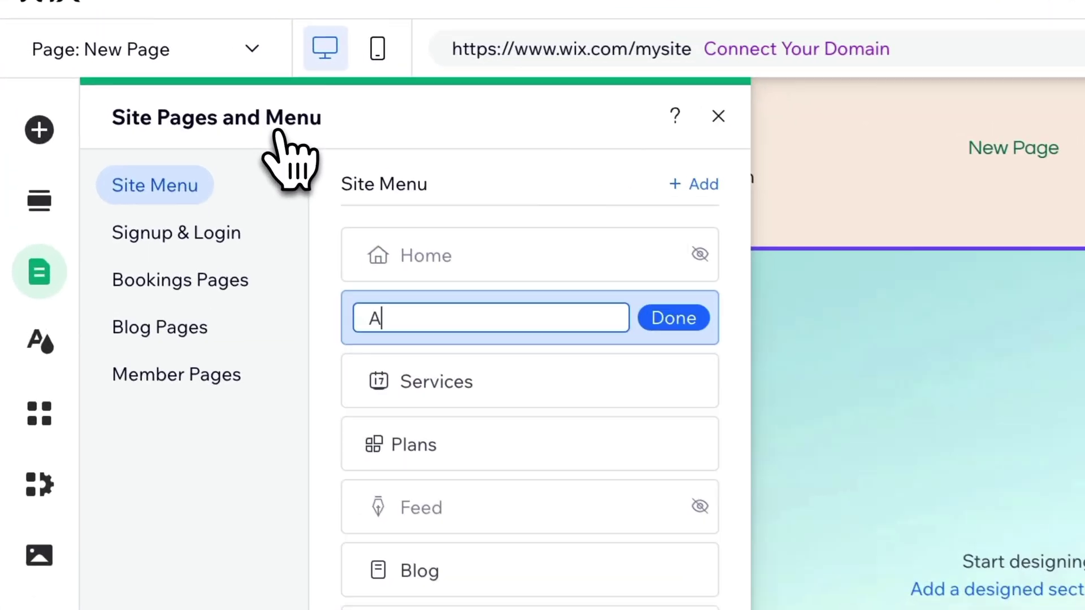
pyautogui.write('bout')
pyautogui.press('Return')
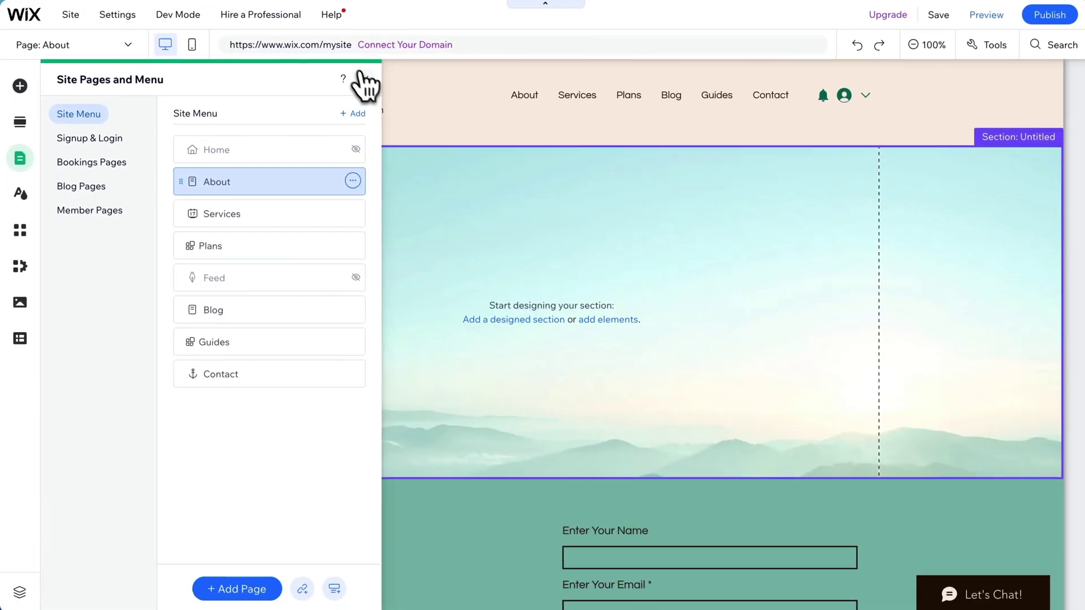
pyautogui.click(362, 78)
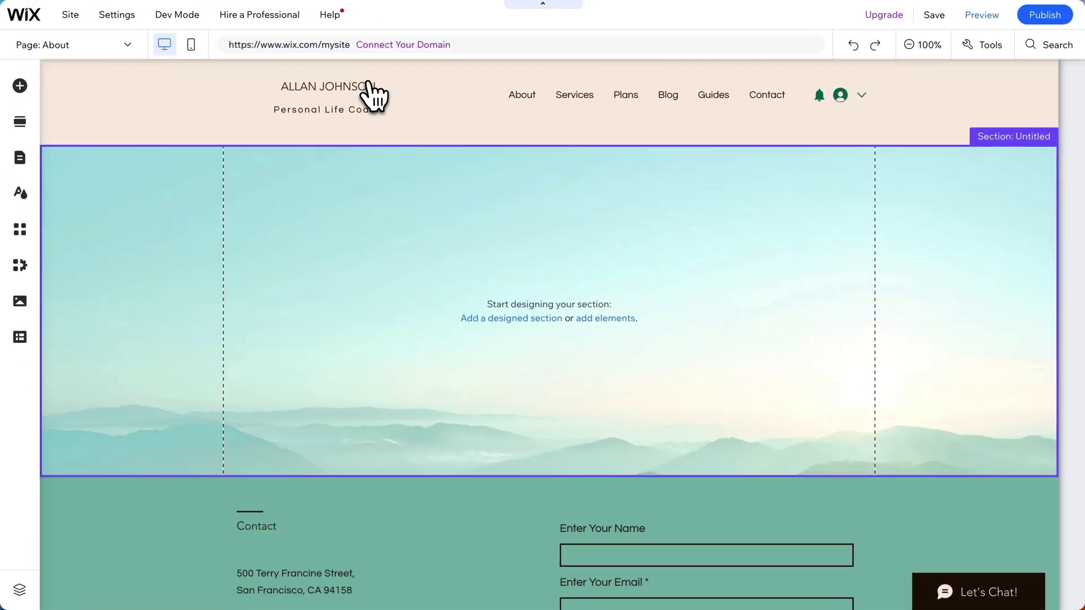
pyautogui.click(368, 83)
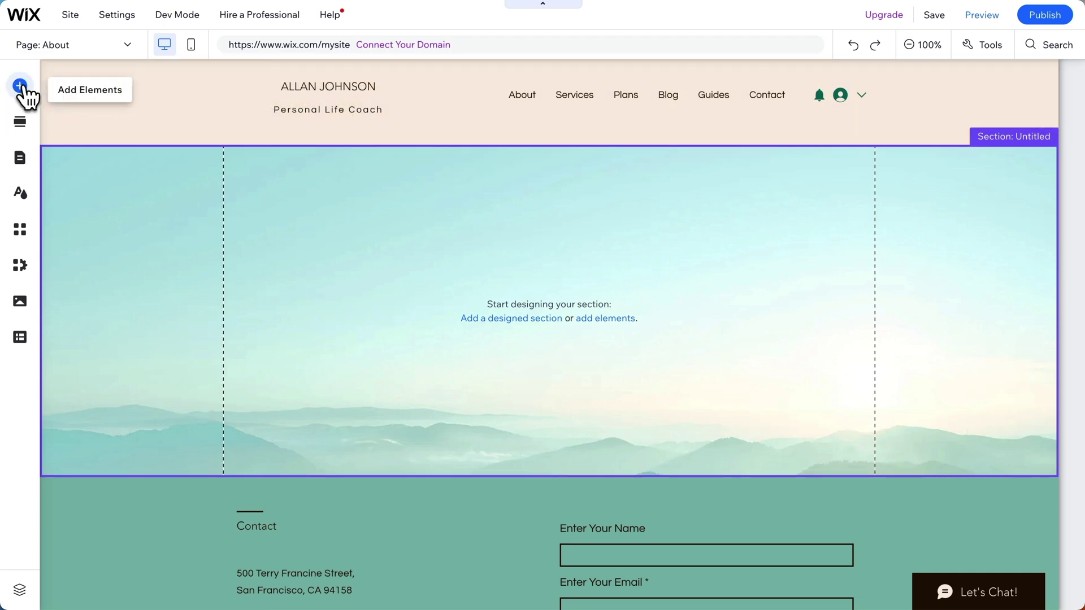
pyautogui.click(20, 85)
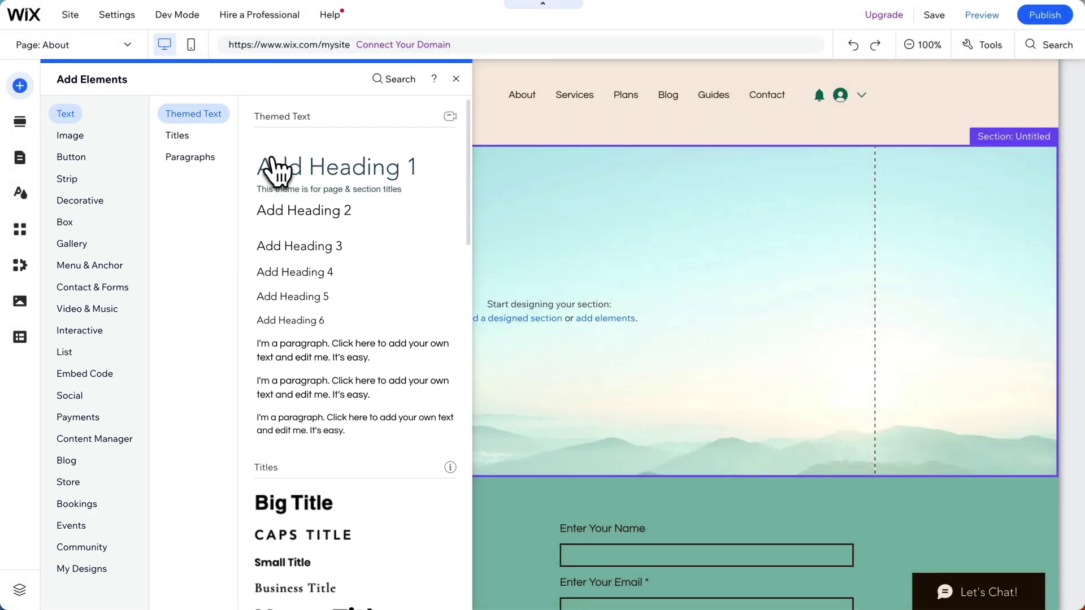
# - Add a Heading 1 reading 'About', centre-aligned and moved near the section top
pyautogui.click(279, 169)
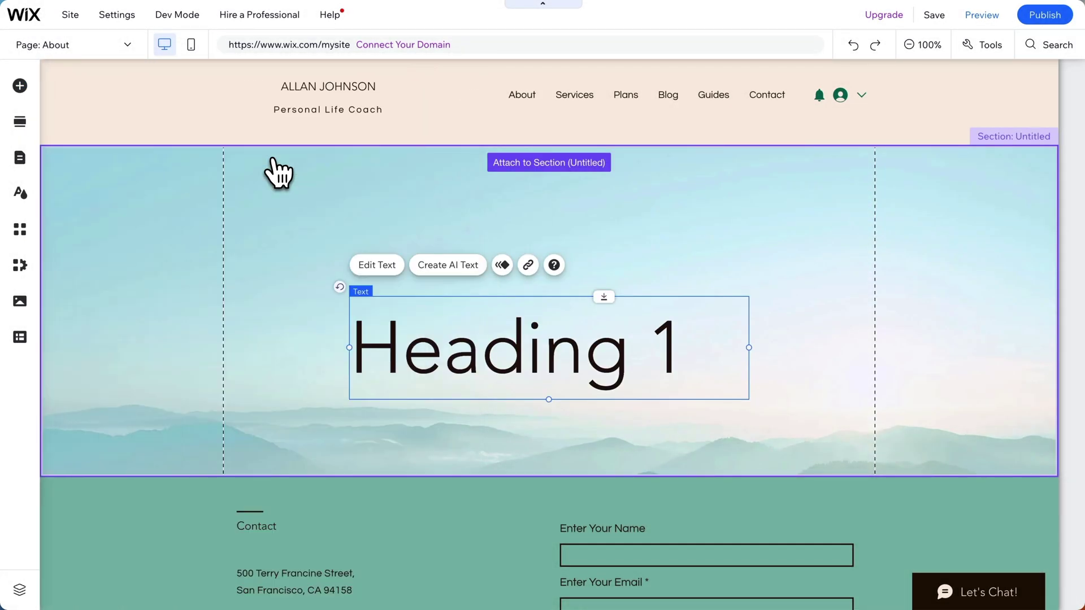
pyautogui.doubleClick(498, 340)
pyautogui.write('About')
pyautogui.doubleClick(497, 339)
pyautogui.click(790, 363)
pyautogui.click(787, 385)
pyautogui.click(273, 349)
pyautogui.moveTo(528, 376)
pyautogui.mouseDown()
pyautogui.moveTo(523, 344)
pyautogui.moveTo(499, 322)
pyautogui.moveTo(424, 315)
pyautogui.moveTo(366, 271)
pyautogui.moveTo(332, 317)
pyautogui.moveTo(511, 390)
pyautogui.moveTo(622, 383)
pyautogui.moveTo(670, 360)
pyautogui.moveTo(616, 361)
pyautogui.mouseUp()
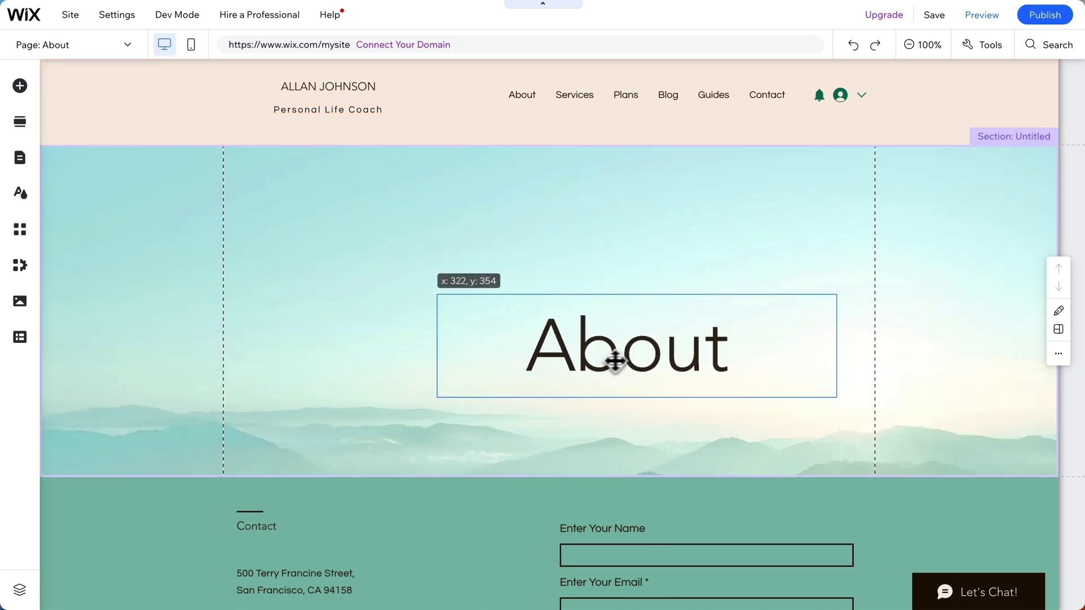
pyautogui.moveTo(537, 362); pyautogui.dragTo(525, 273)
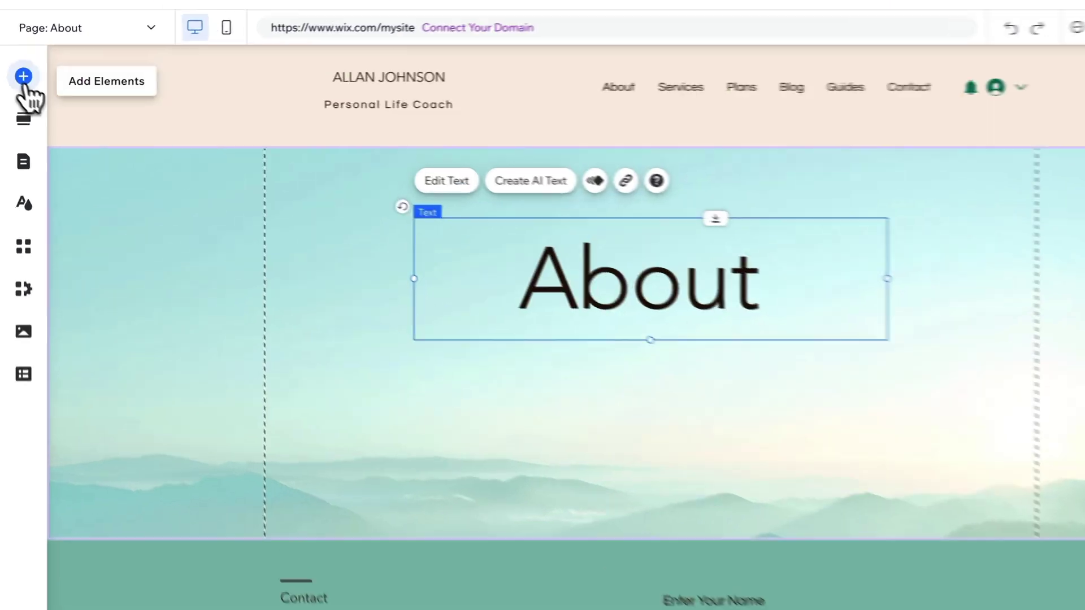
# - Place a paragraph below the heading with the pasted bio, widened to 621
pyautogui.click(20, 85)
pyautogui.moveTo(316, 362); pyautogui.dragTo(455, 354)
pyautogui.doubleClick(441, 333)
pyautogui.hotkey('ctrl', 'v')
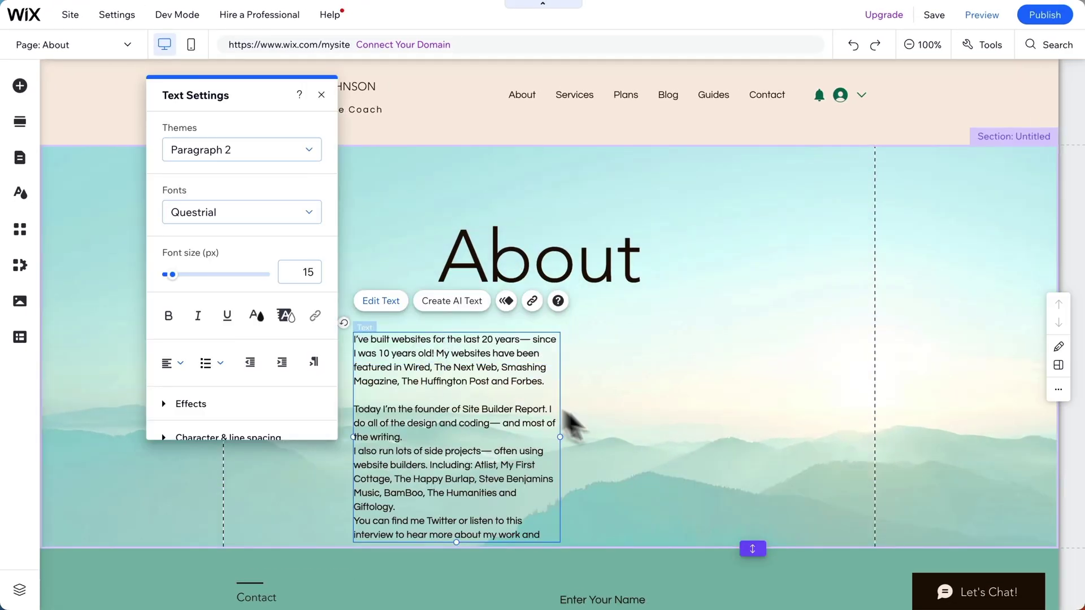
pyautogui.click(632, 464)
pyautogui.click(551, 435)
pyautogui.moveTo(558, 436); pyautogui.dragTo(755, 519)
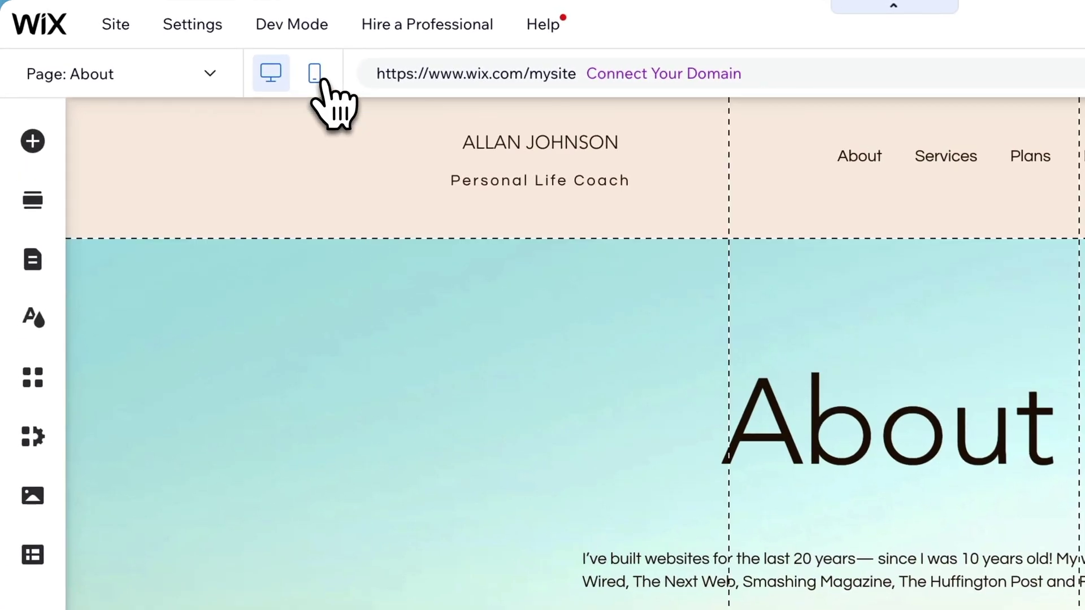
pyautogui.click(192, 45)
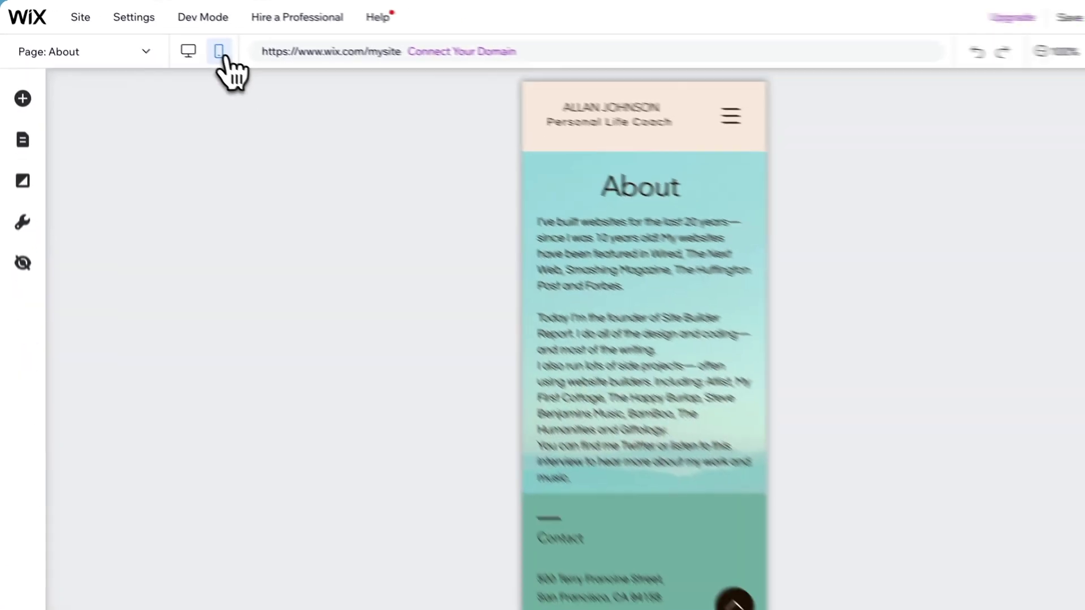
# - On mobile, reposition the bio paragraph and stretch the section until the text fits
pyautogui.moveTo(550, 183); pyautogui.dragTo(548, 232)
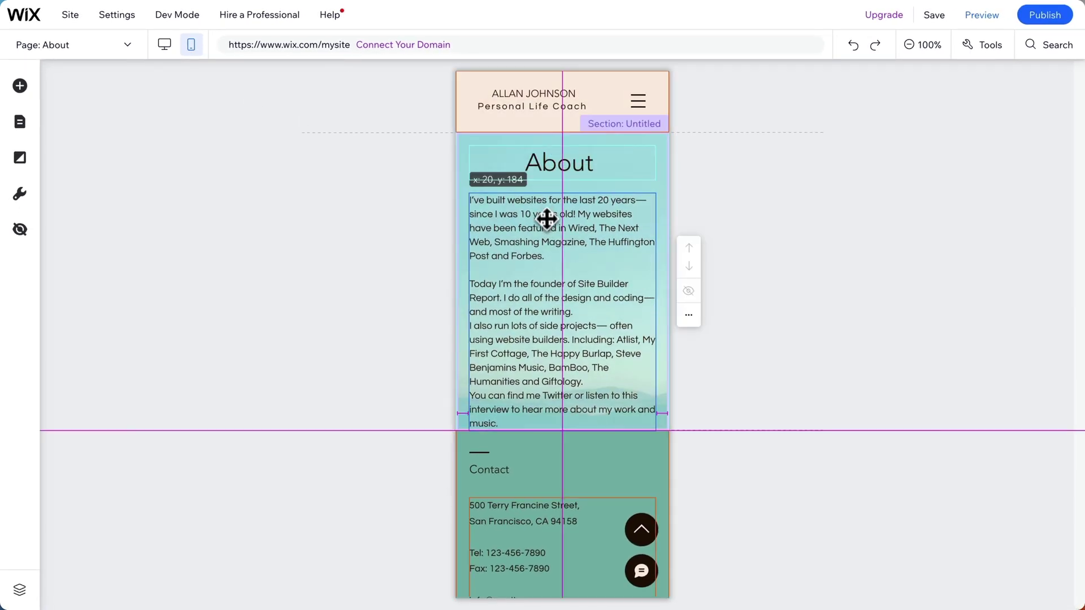
pyautogui.moveTo(563, 430); pyautogui.dragTo(563, 476)
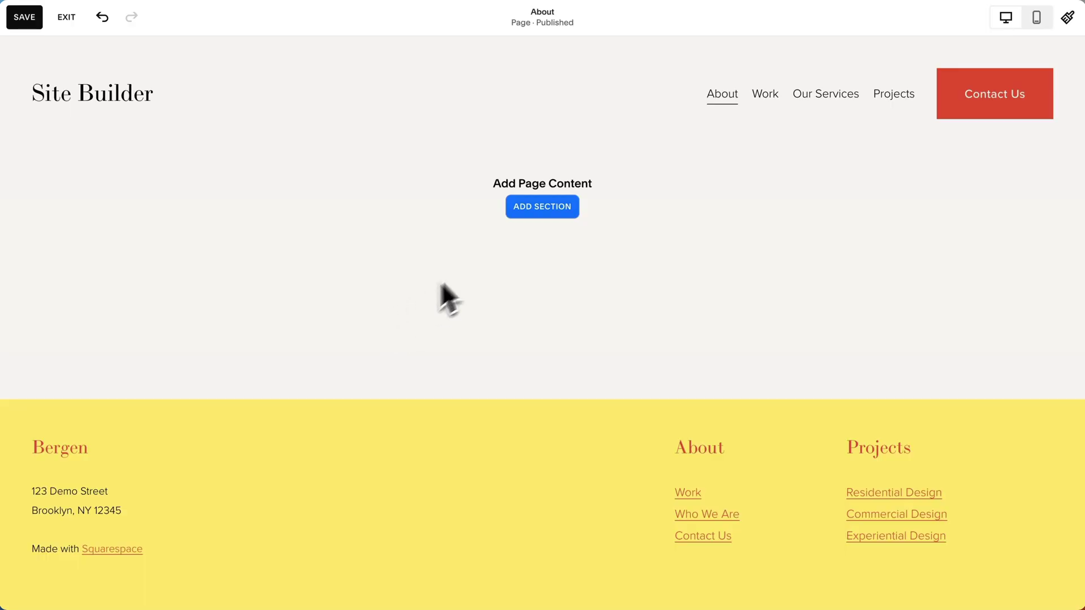
# - Add the yellow template from the About section category to the empty About page
pyautogui.click(517, 218)
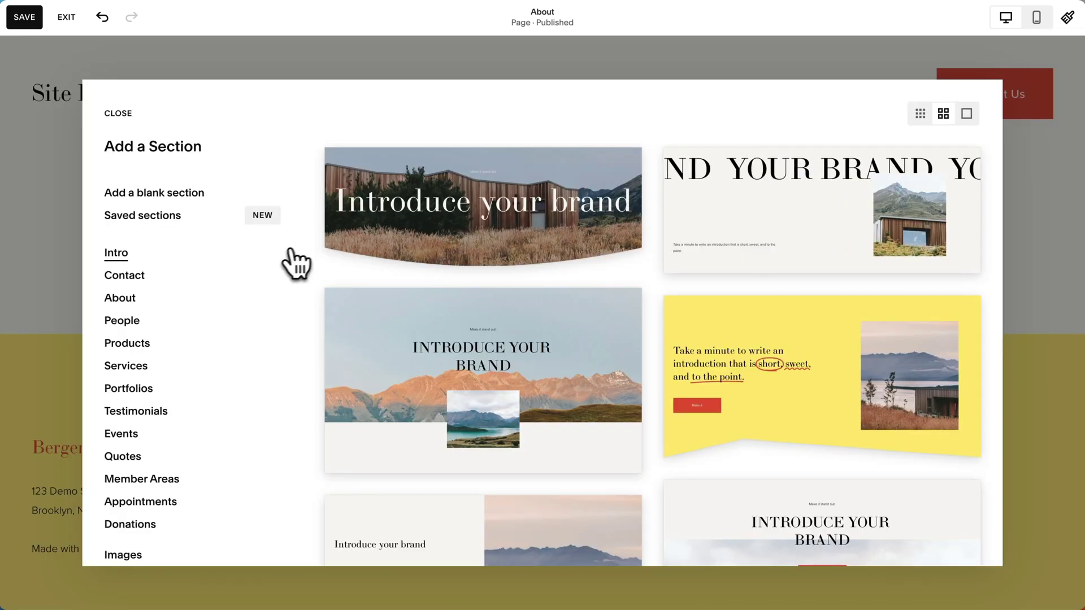
pyautogui.click(139, 302)
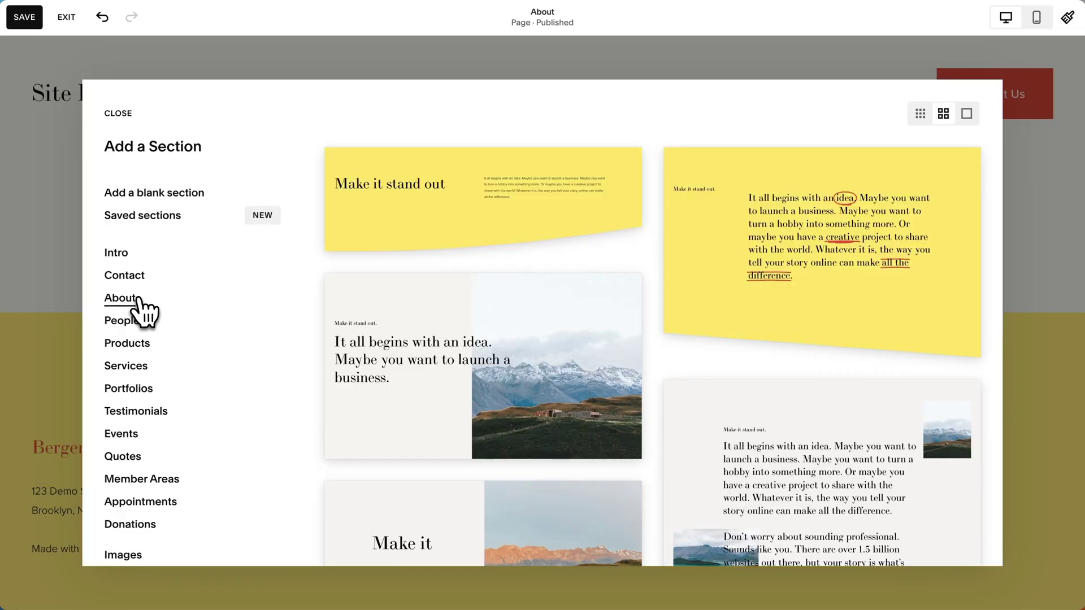
pyautogui.scroll(-3, 657, 329)
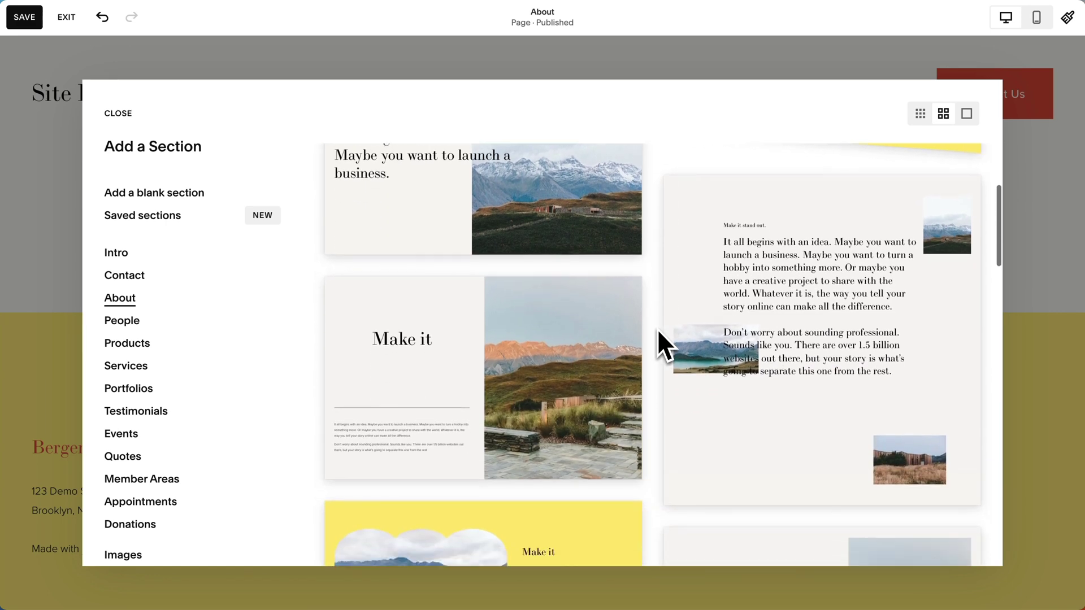
pyautogui.scroll(-6, 657, 329)
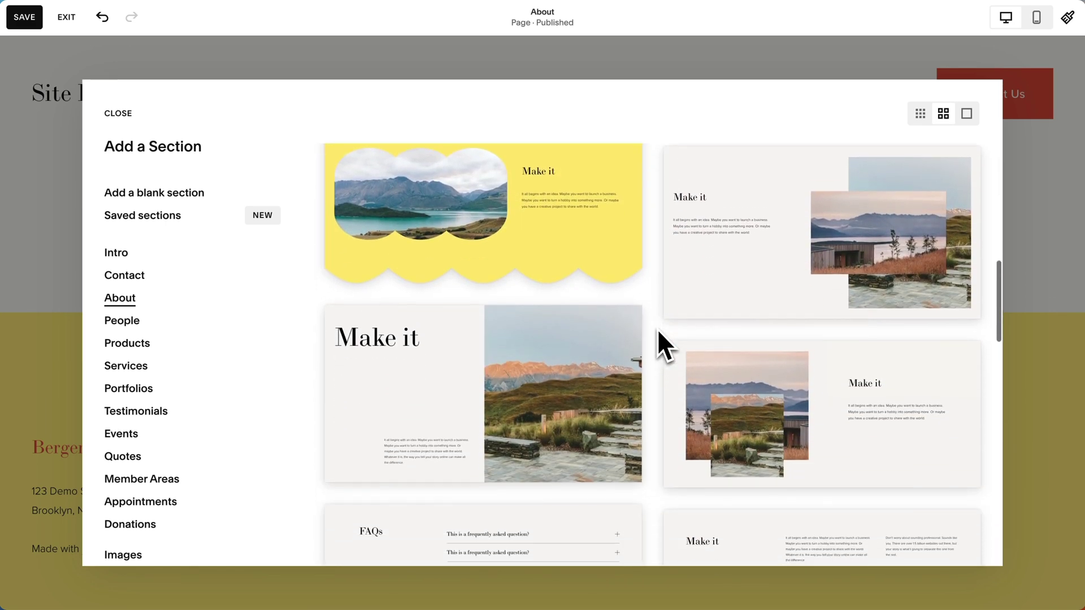
pyautogui.scroll(-3, 657, 329)
pyautogui.scroll(7, 657, 329)
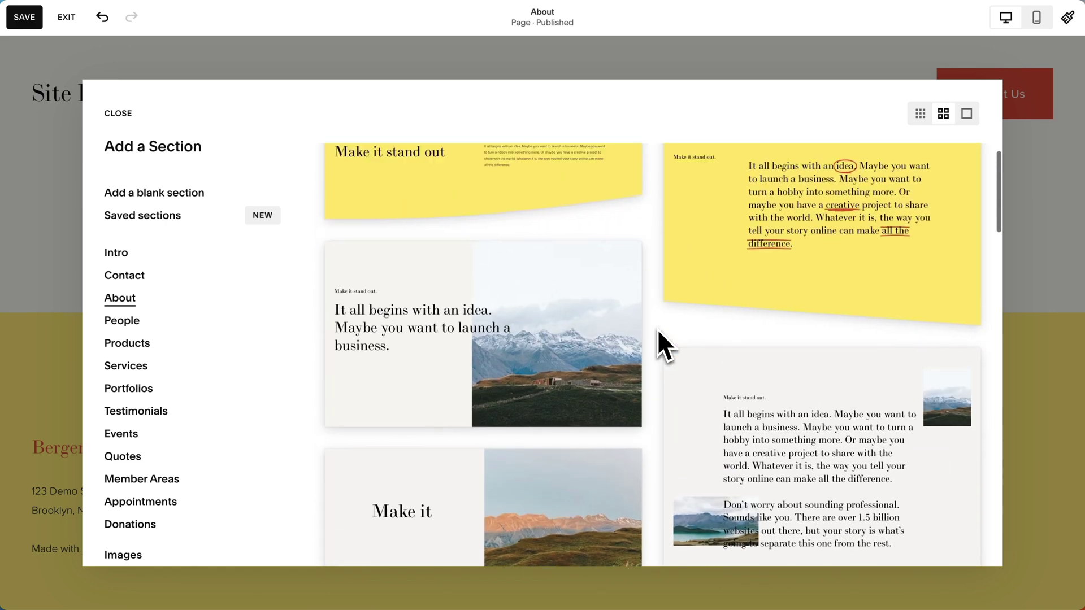
pyautogui.click(728, 315)
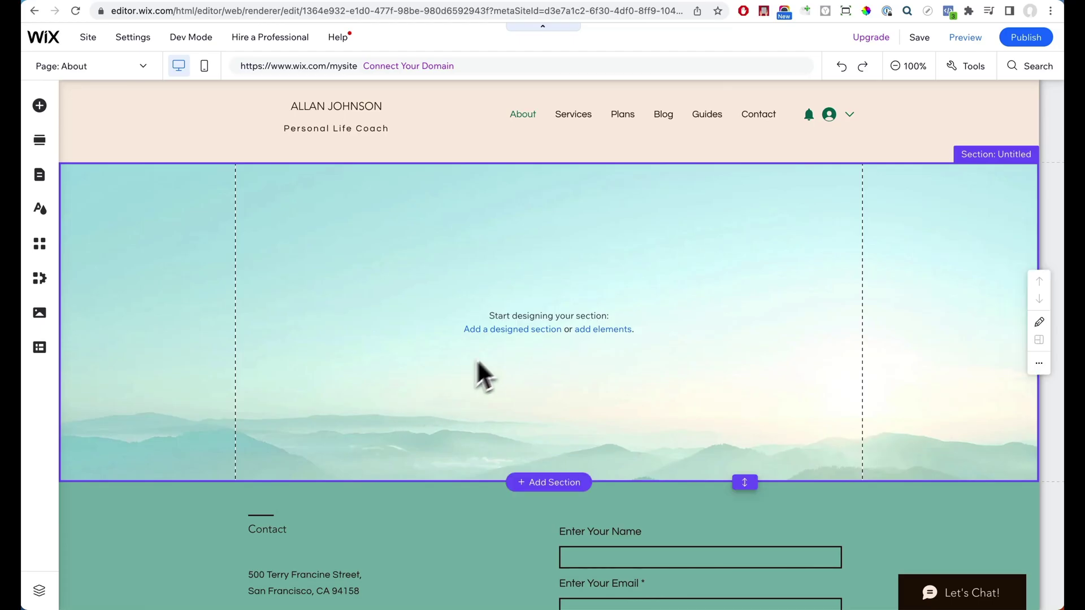
# - Insert Wix's About Us designed section into the About page's empty section
pyautogui.click(512, 334)
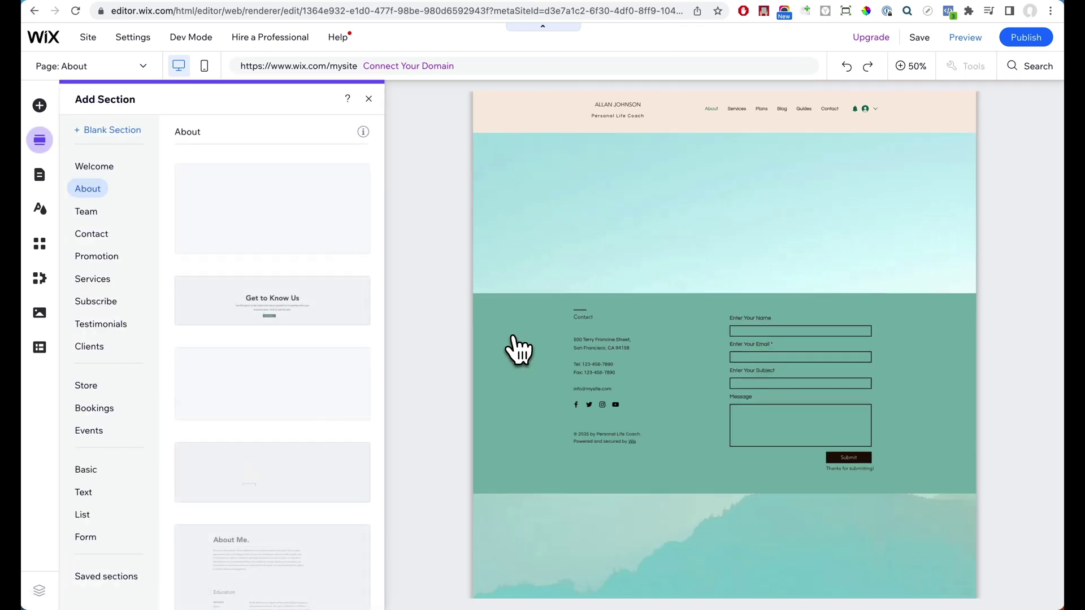
pyautogui.scroll(-2, 316, 376)
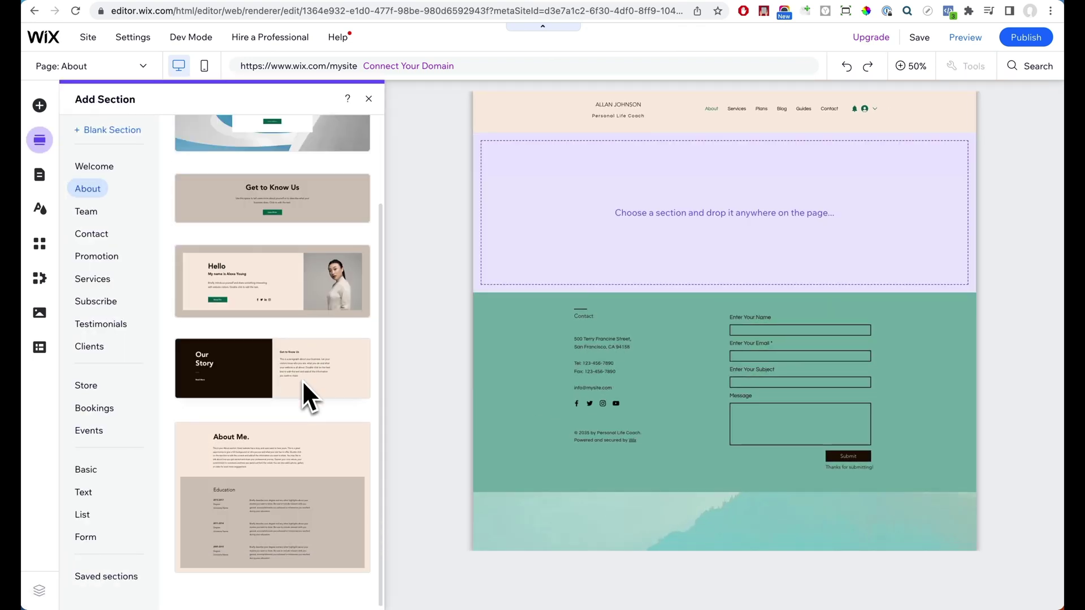
pyautogui.scroll(2, 302, 380)
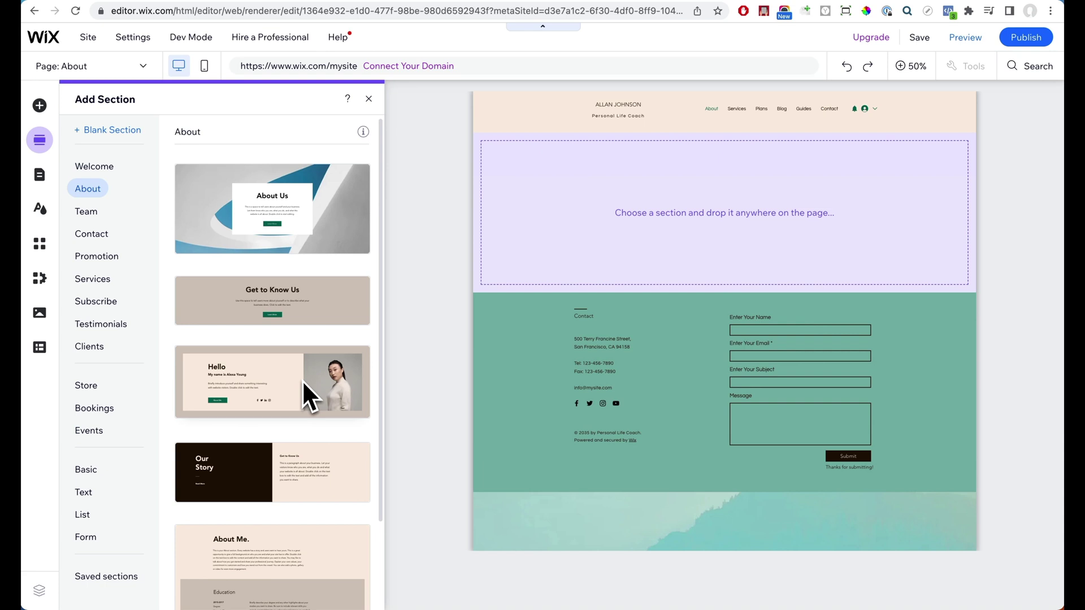
pyautogui.click(301, 245)
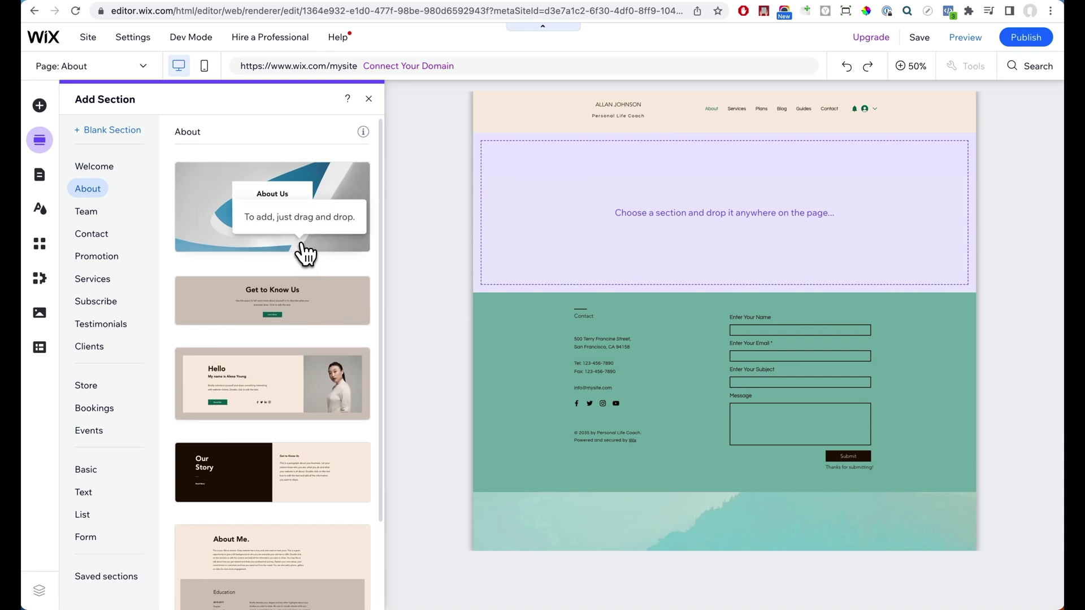
pyautogui.click(305, 254)
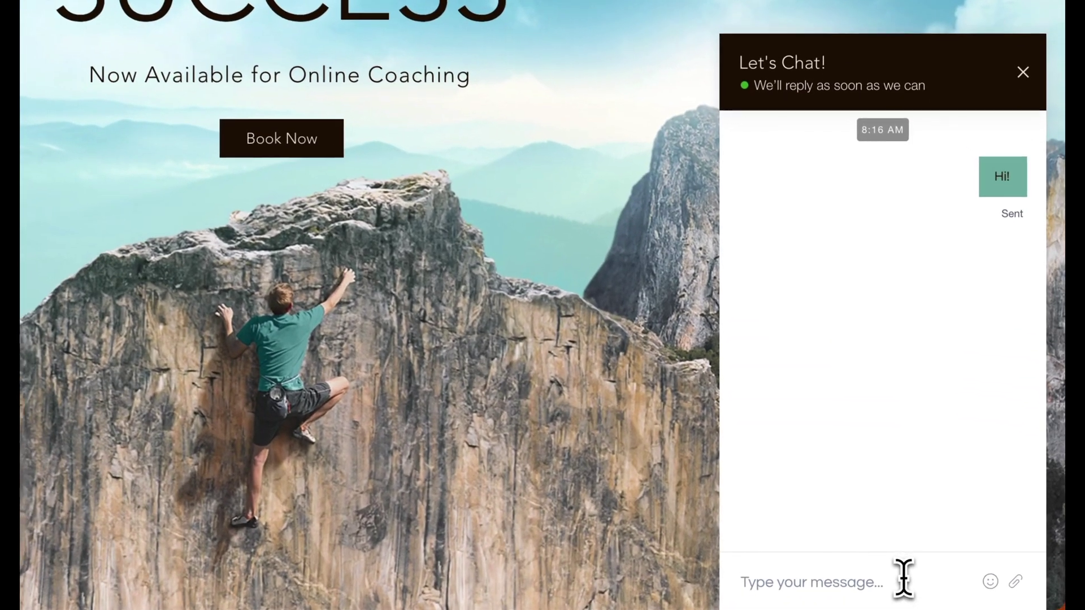
# - Send the chat message 'I have', open the language menu, and enlarge the first Coffee gallery photo
pyautogui.write('I have a question!')
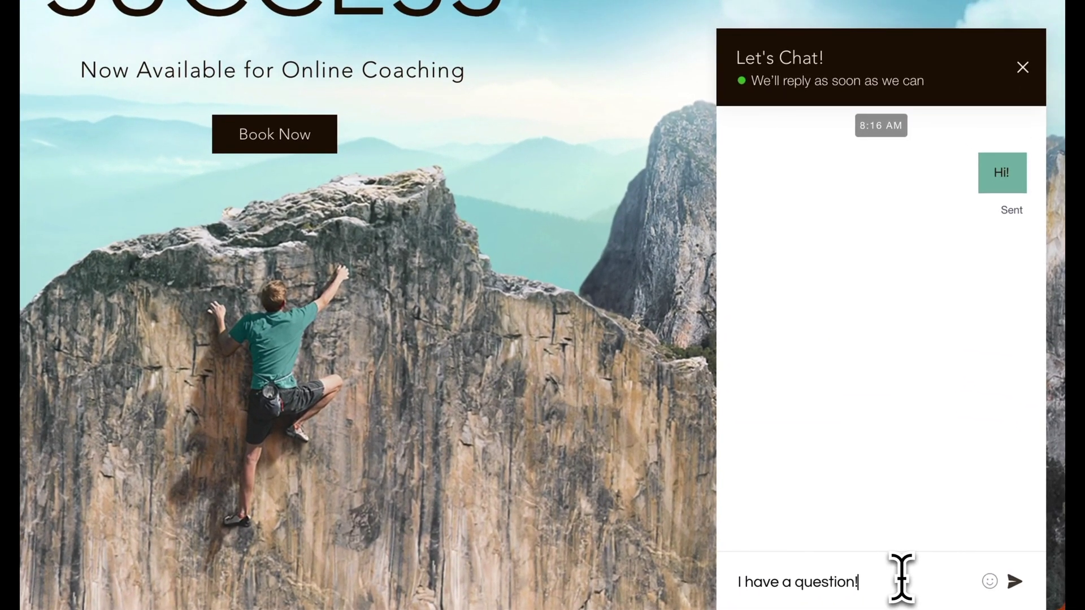
pyautogui.press('Return')
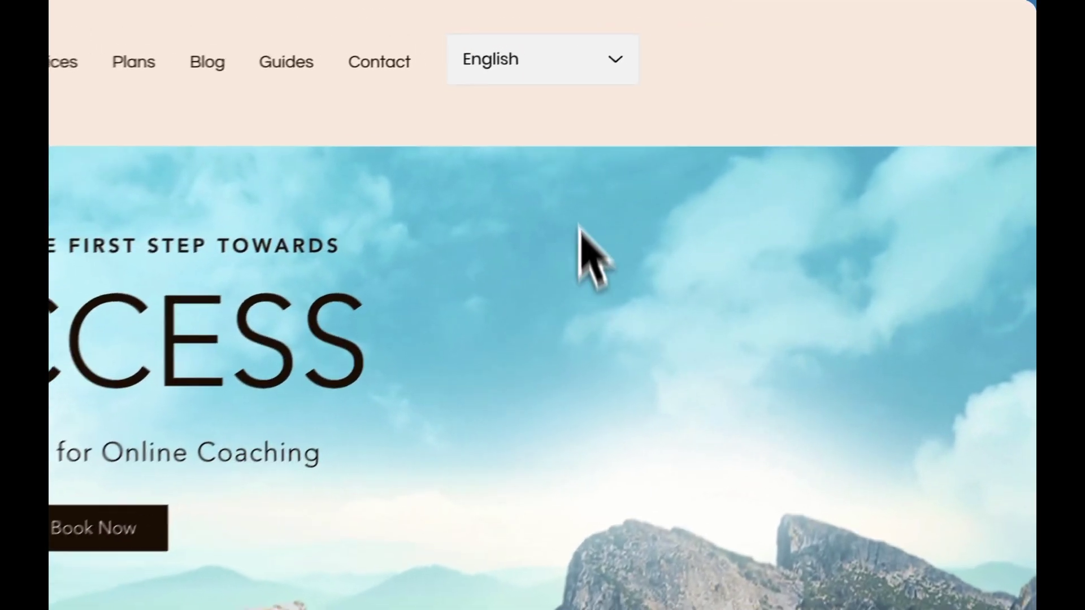
pyautogui.click(755, 46)
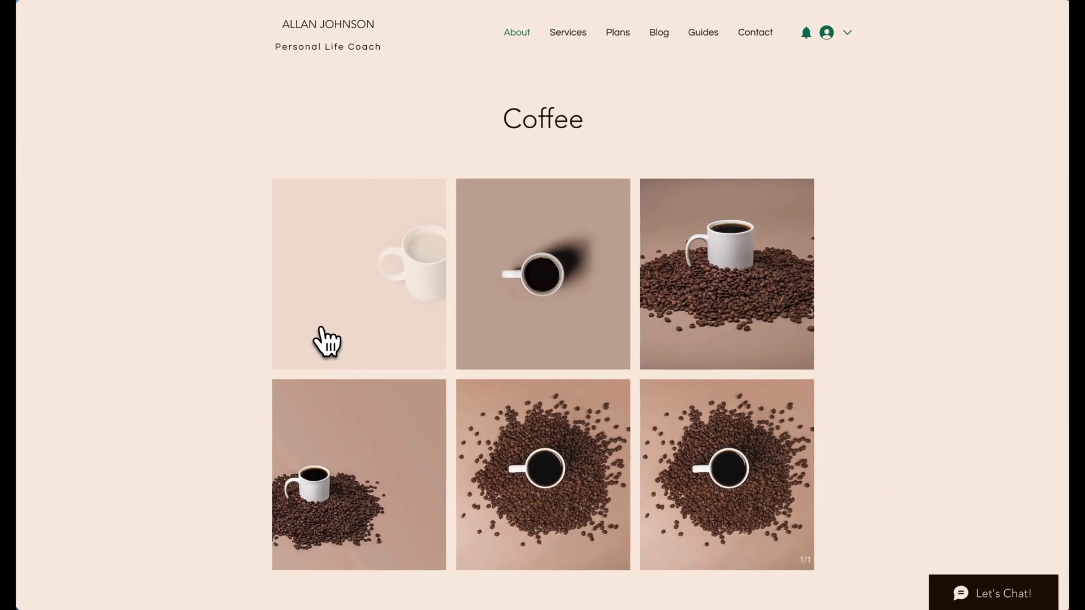
pyautogui.click(477, 477)
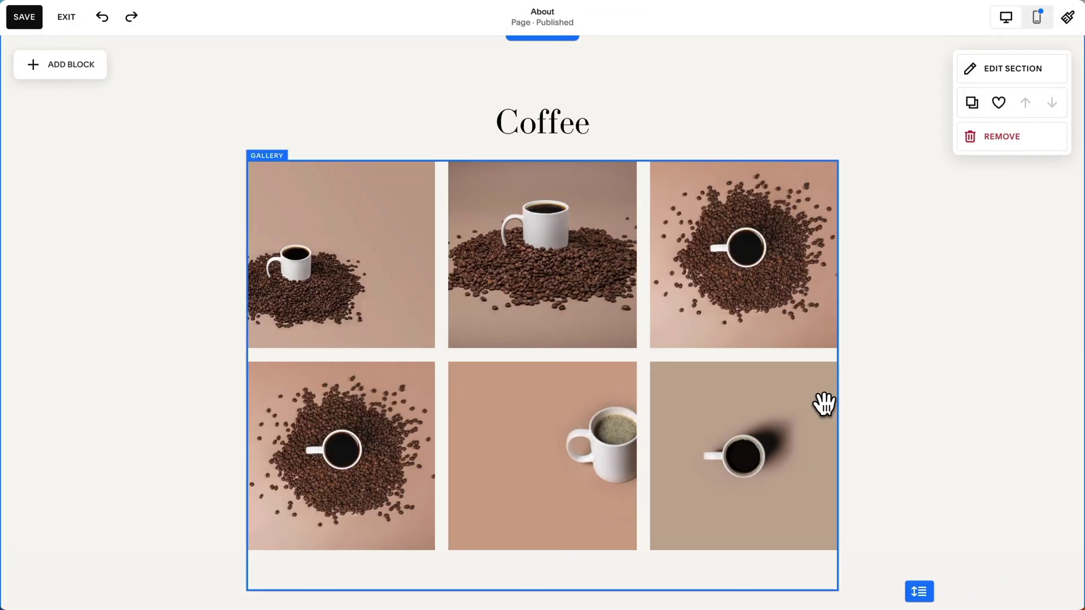
# - Select the Coffee grid gallery and open its image content settings
pyautogui.click(824, 403)
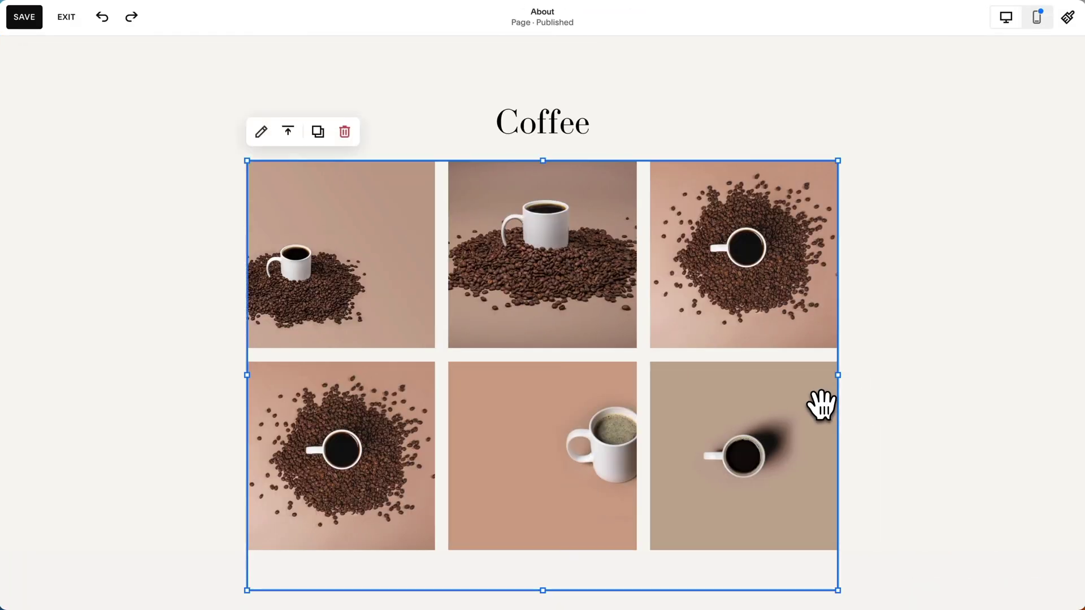
pyautogui.click(259, 131)
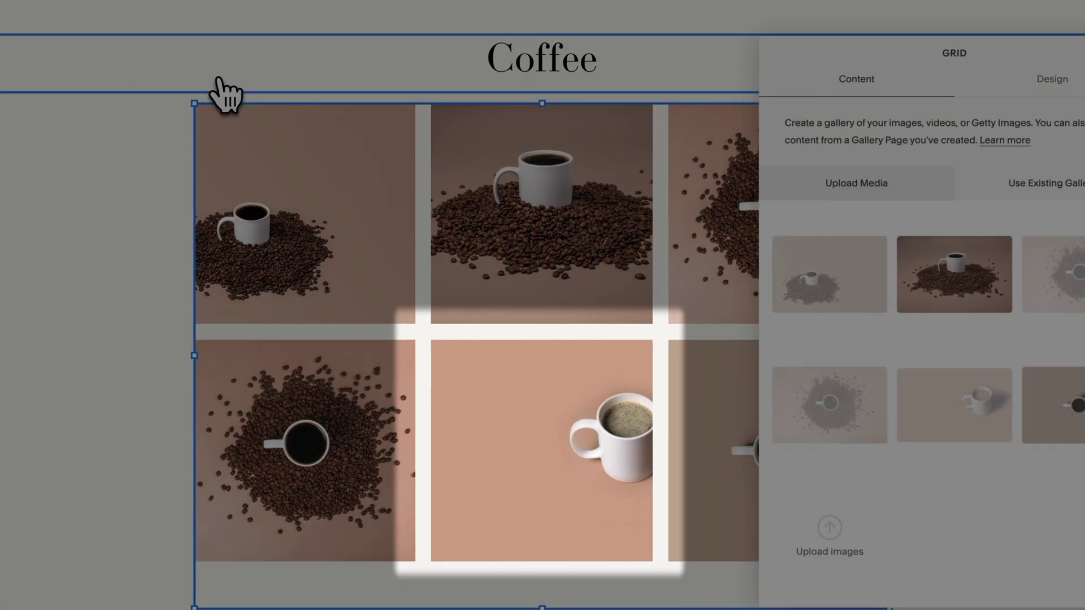